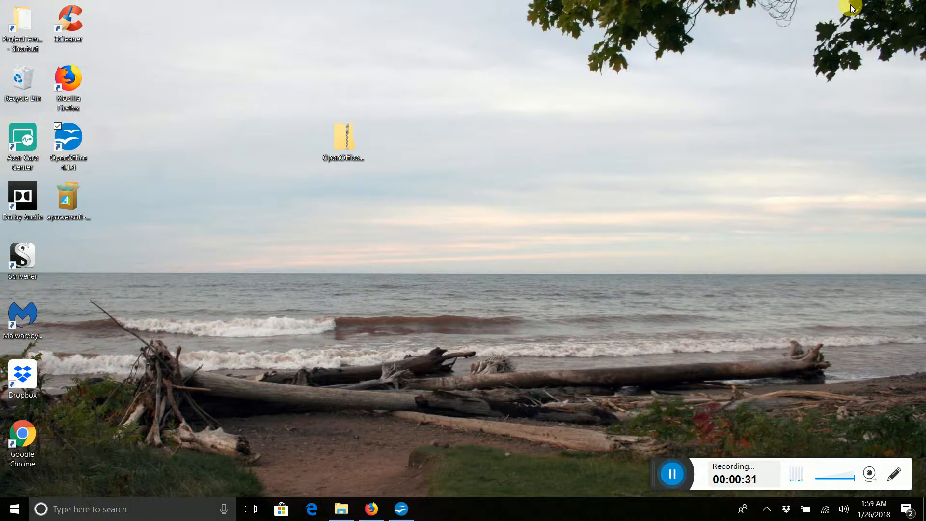
Extract the OpenOfficeMacroCode zip archive to the desktop, place the extracted folder beside the archive and close its window.
{"action": "right_click", "coordinate": [350, 144]}
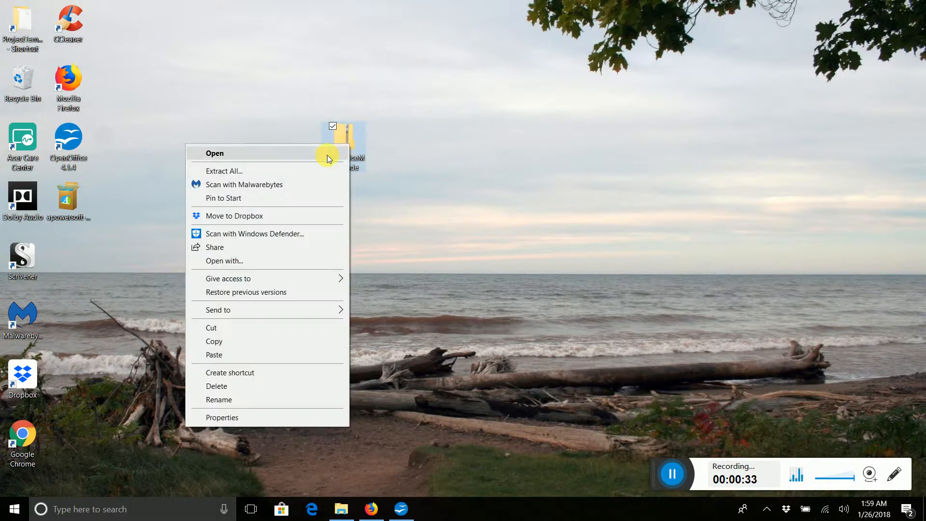
{"action": "left_click", "coordinate": [240, 171]}
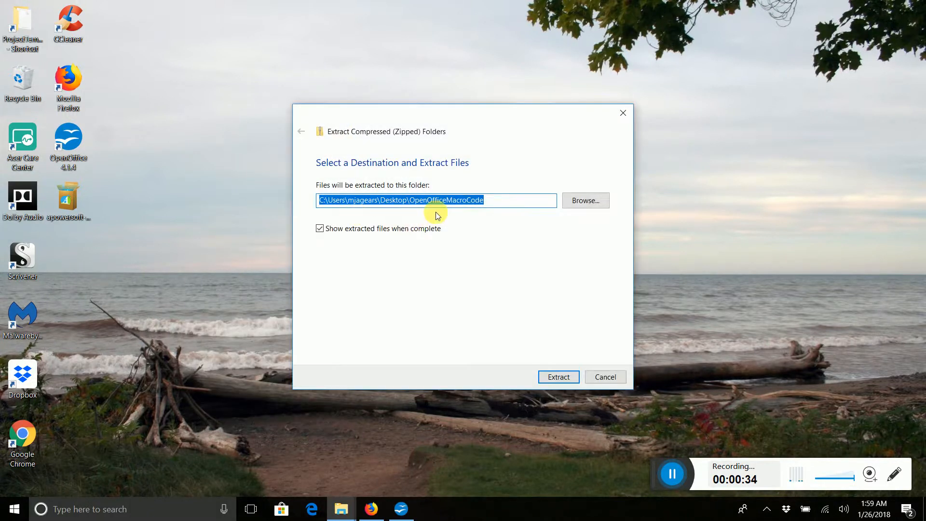
{"action": "left_click", "coordinate": [569, 204]}
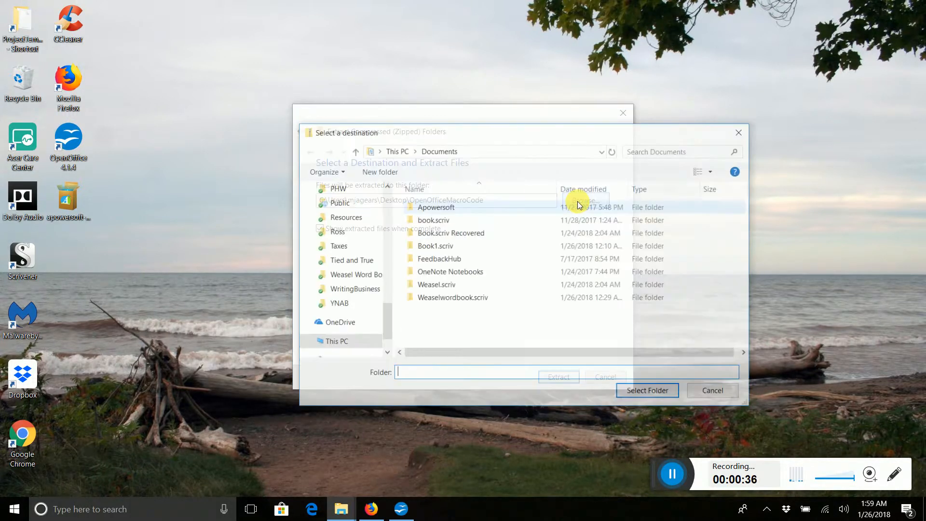
{"action": "left_click", "coordinate": [730, 392]}
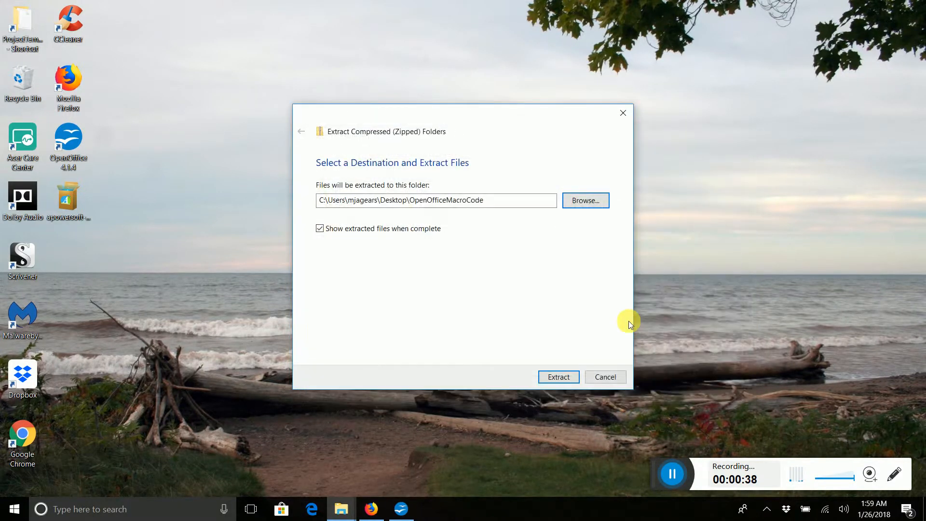
{"action": "left_click", "coordinate": [559, 376]}
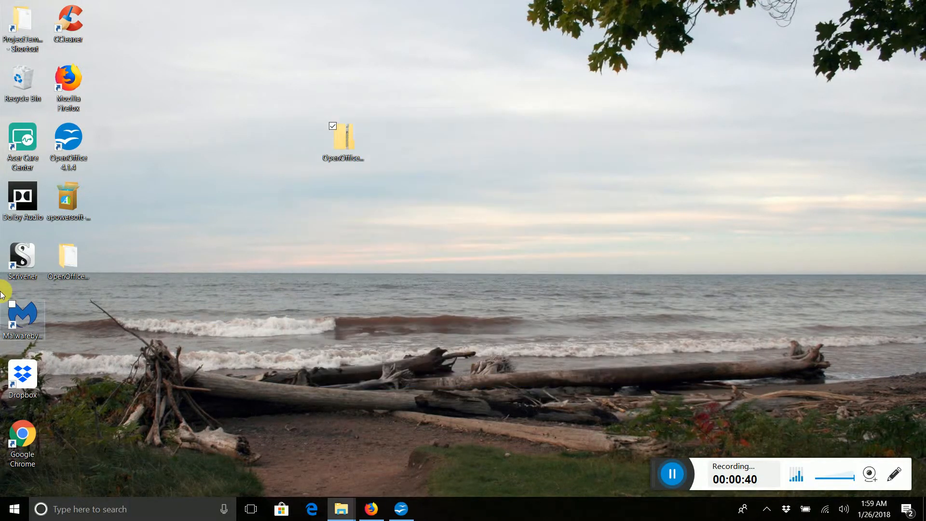
{"action": "left_click_drag", "start_coordinate": [68, 258], "coordinate": [424, 138]}
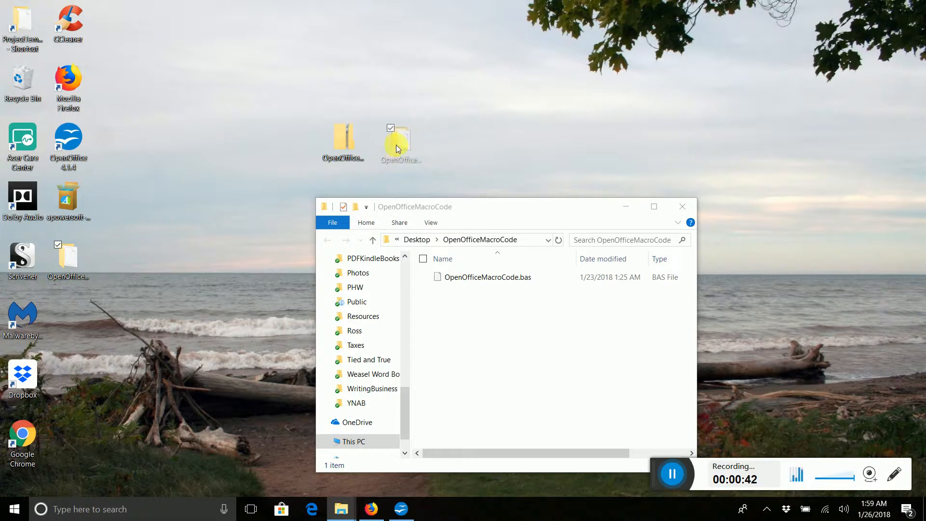
{"action": "left_click", "coordinate": [682, 207]}
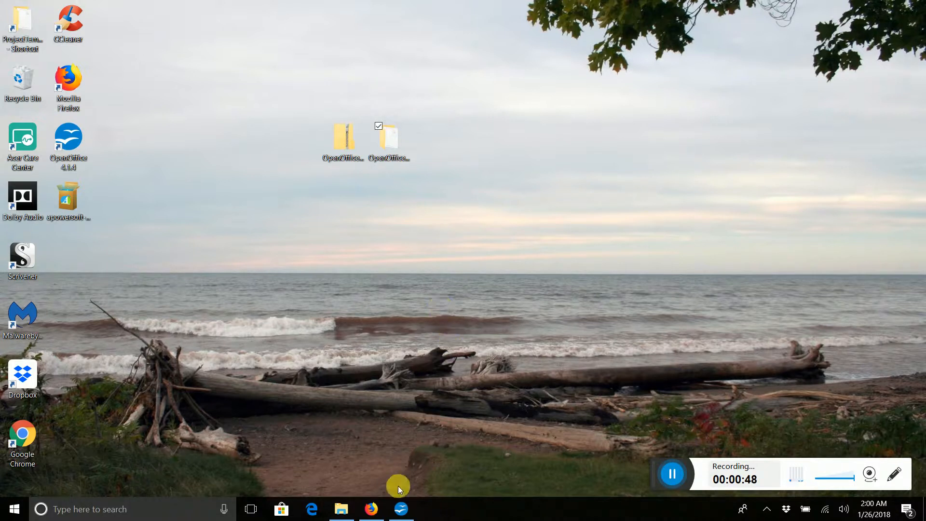
Switch to OpenOffice, start a new text document and create a Basic macro named Weasels in Module1 of My Macros.
{"action": "left_click", "coordinate": [403, 510]}
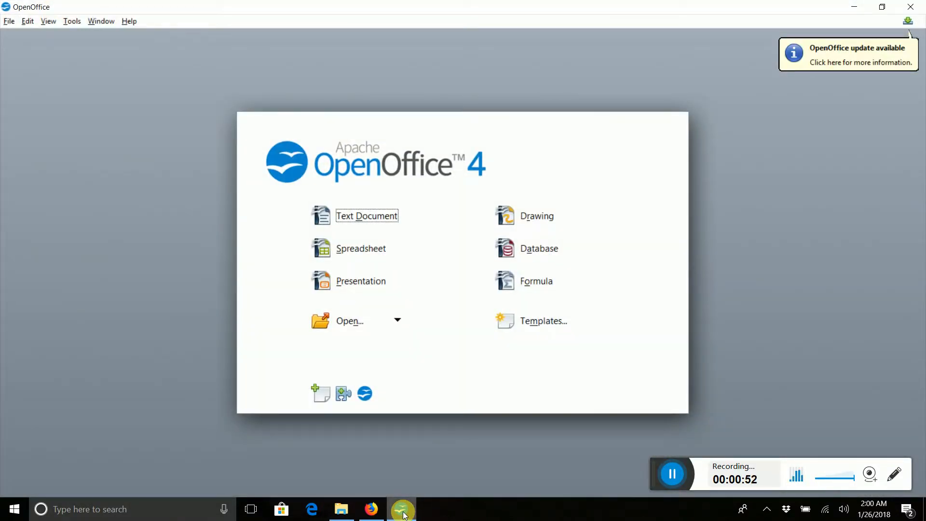
{"action": "left_click", "coordinate": [320, 216]}
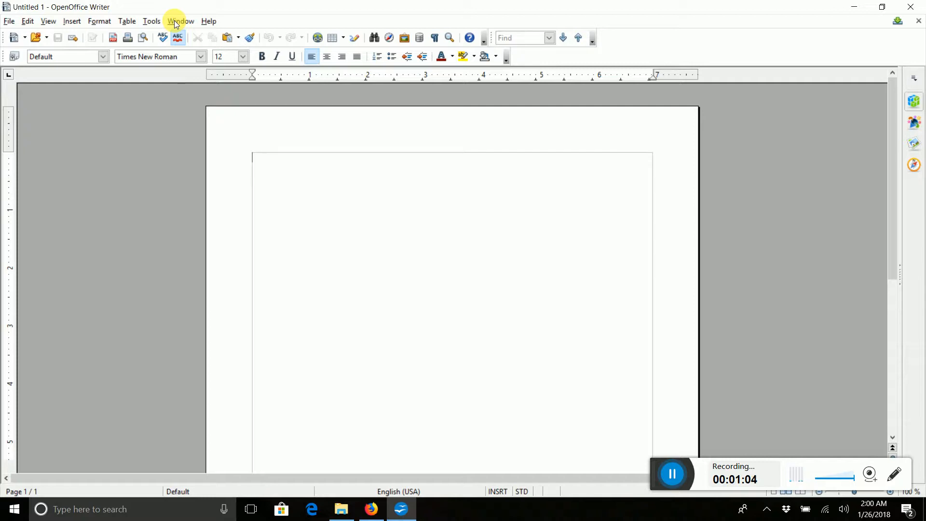
{"action": "left_click", "coordinate": [154, 21]}
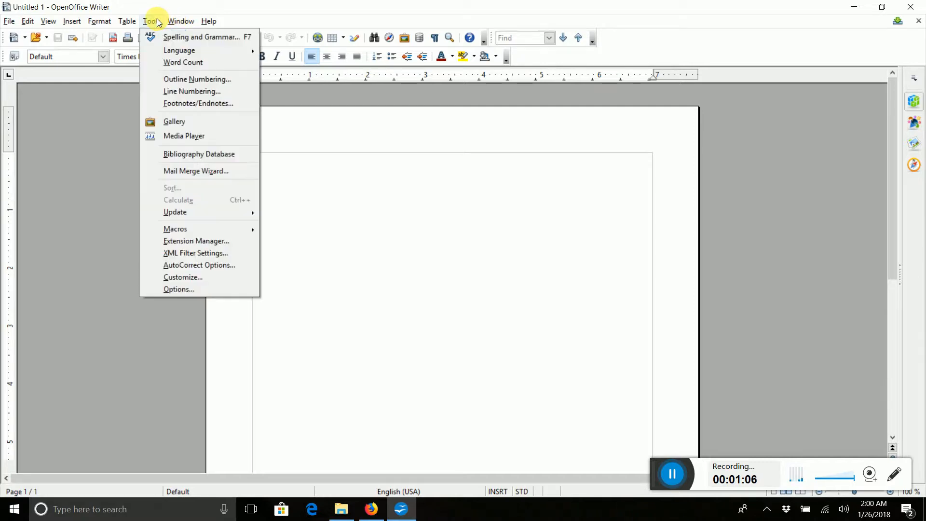
{"action": "mouse_move", "coordinate": [174, 228]}
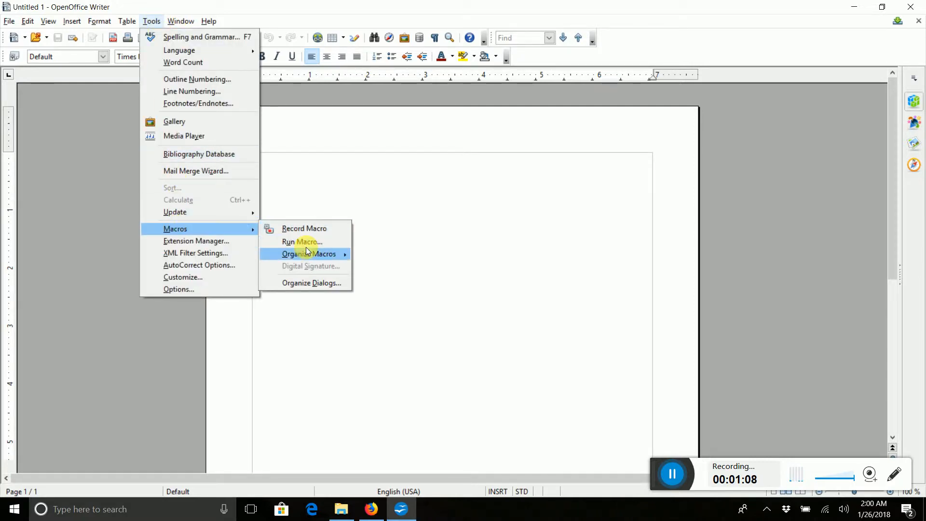
{"action": "mouse_move", "coordinate": [305, 254]}
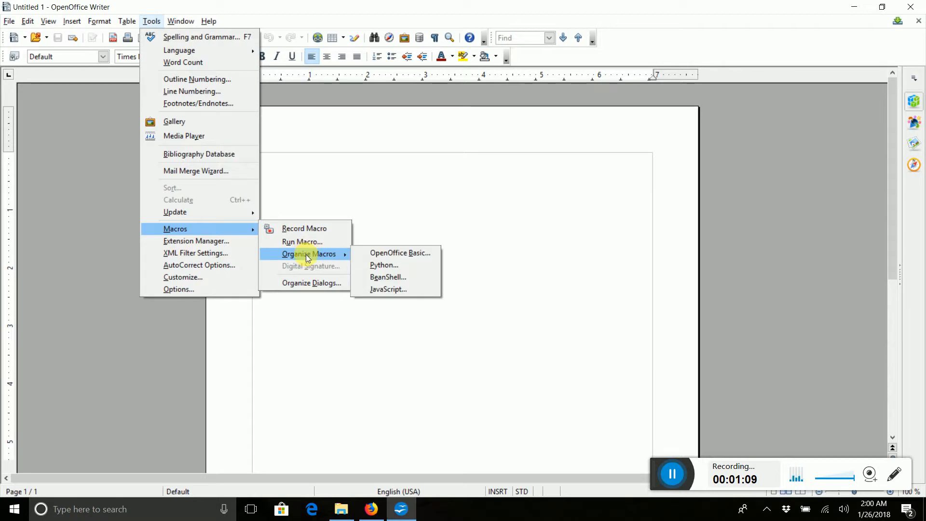
{"action": "left_click", "coordinate": [387, 251]}
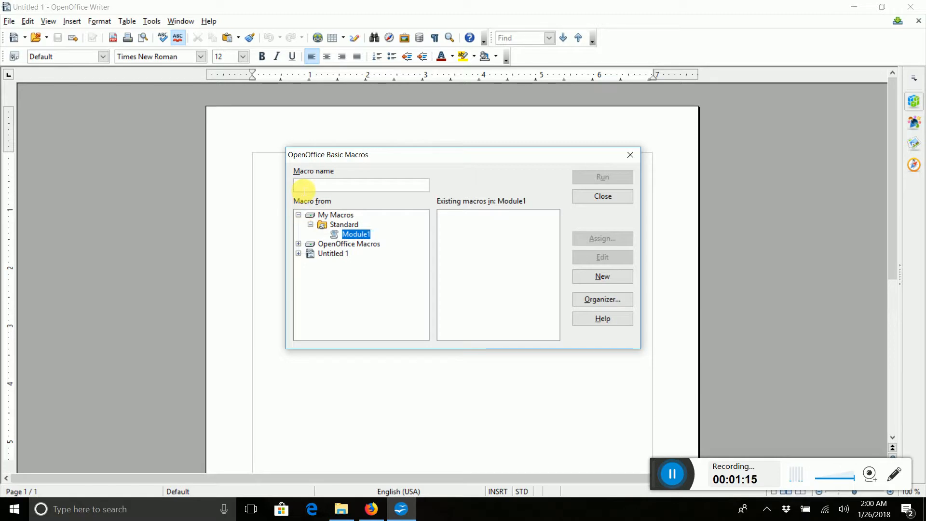
{"action": "type", "text": "Weasels"}
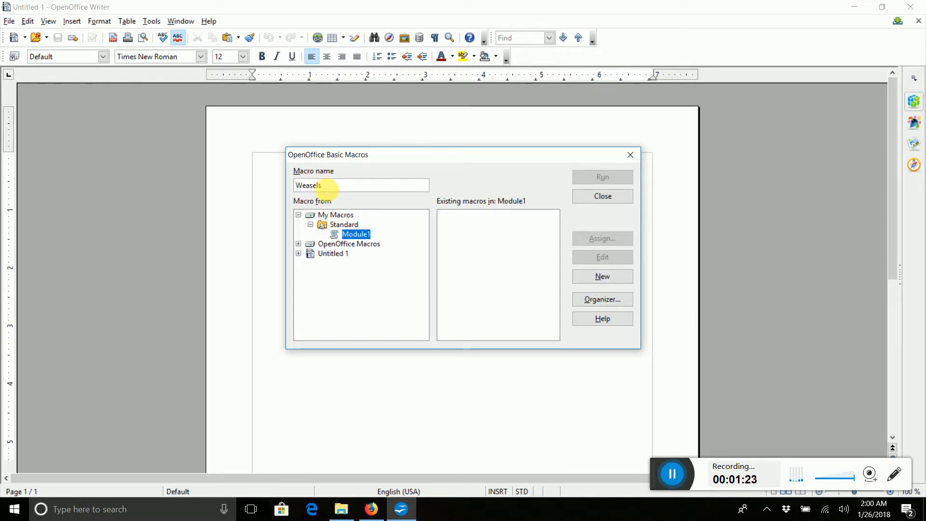
{"action": "left_click", "coordinate": [596, 279]}
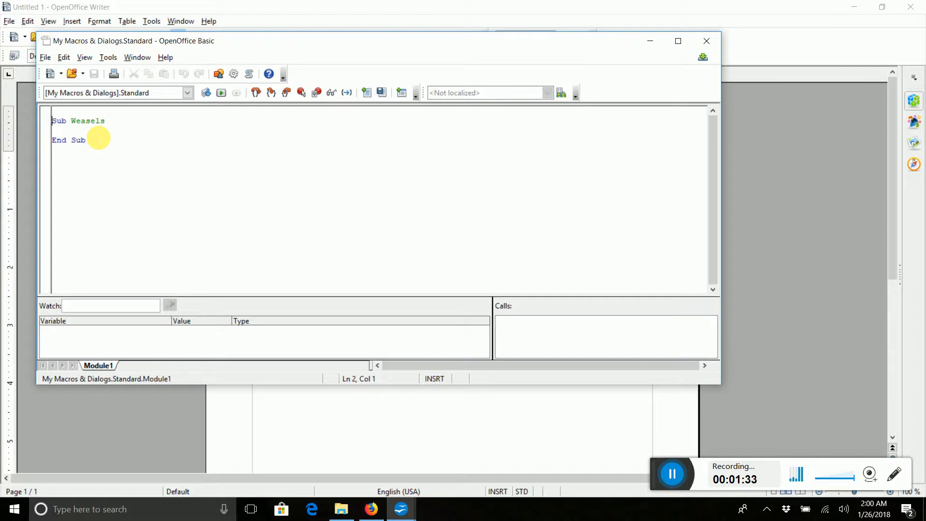
Replace the Weasels stub code with the BASIC source from OpenOfficeMacroCode.bas and close the Basic editor.
{"action": "left_click_drag", "start_coordinate": [99, 142], "coordinate": [39, 110]}
{"action": "key", "text": "Delete"}
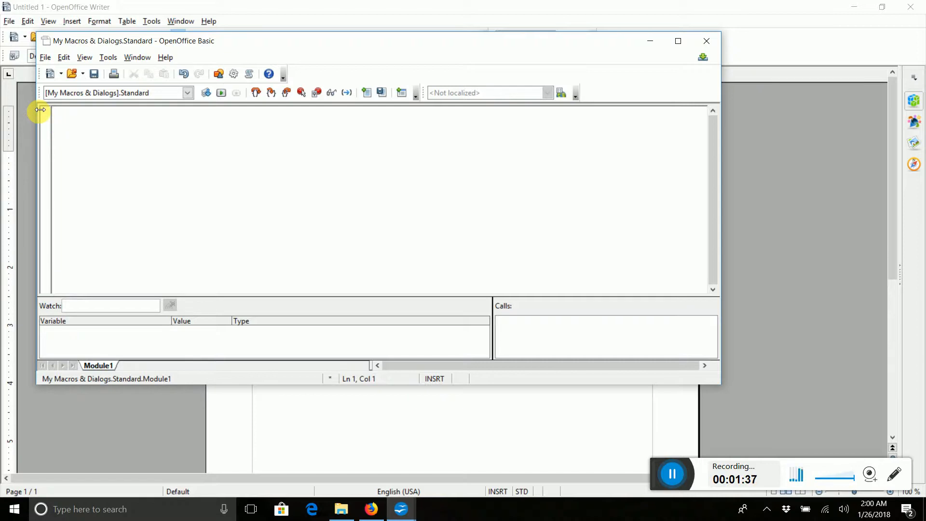
{"action": "left_click", "coordinate": [366, 93]}
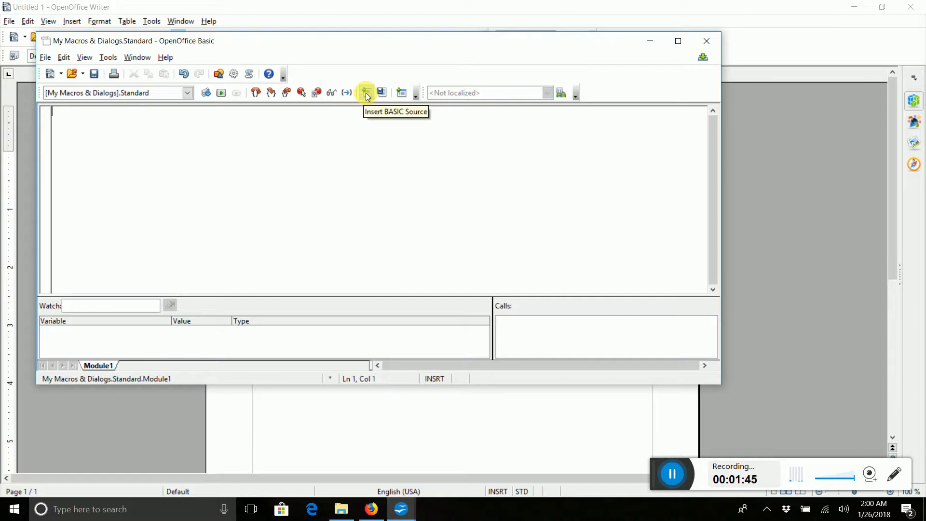
{"action": "left_click", "coordinate": [366, 95]}
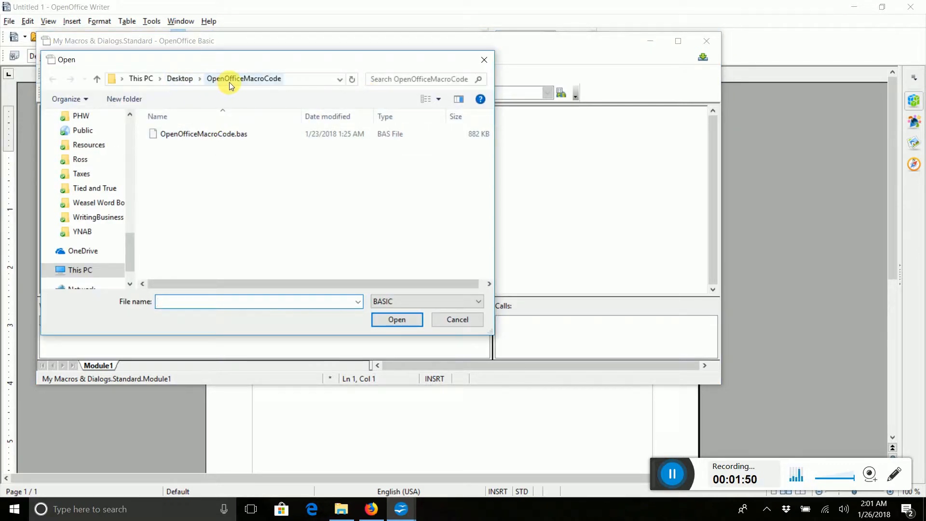
{"action": "left_click", "coordinate": [216, 137]}
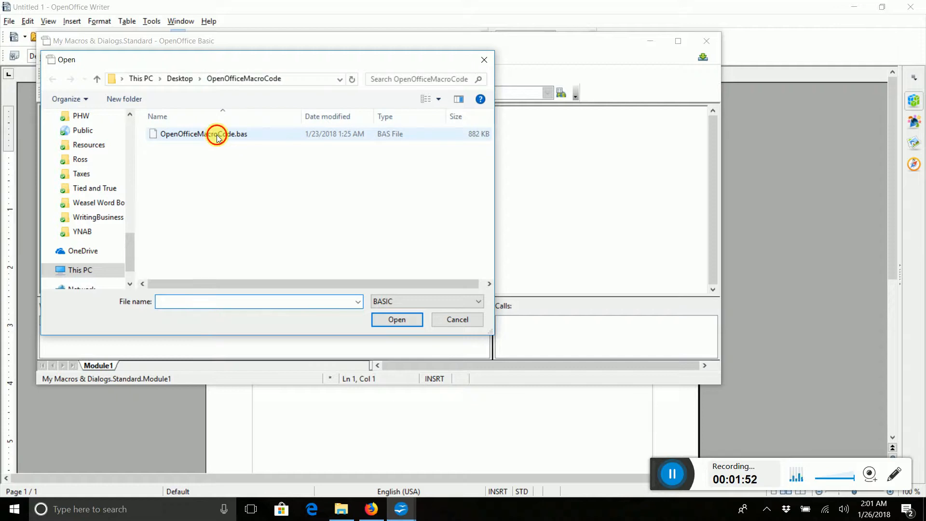
{"action": "left_click", "coordinate": [393, 320]}
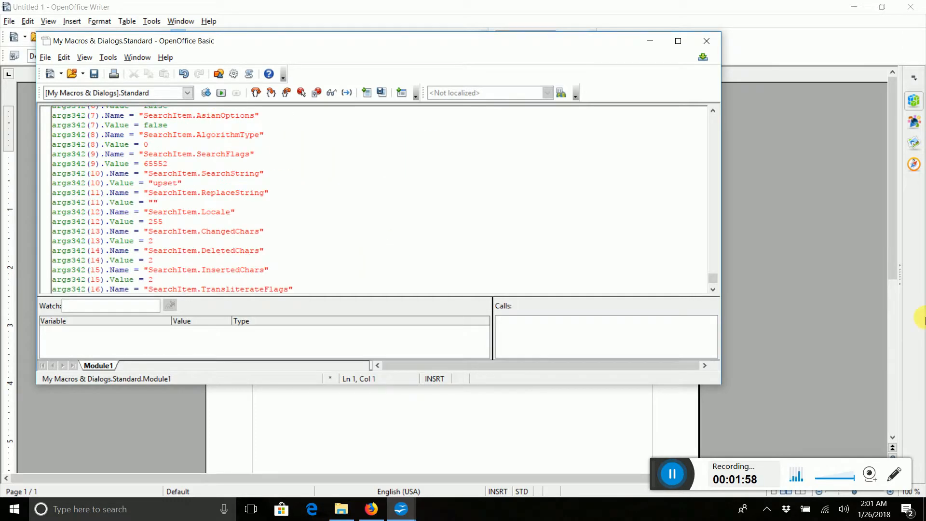
{"action": "left_click_drag", "start_coordinate": [713, 279], "coordinate": [713, 120]}
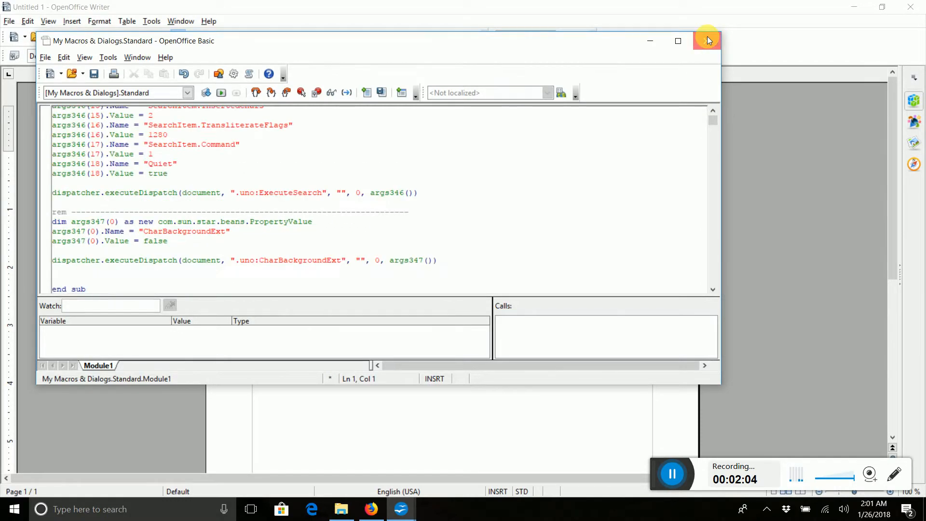
{"action": "left_click", "coordinate": [708, 40]}
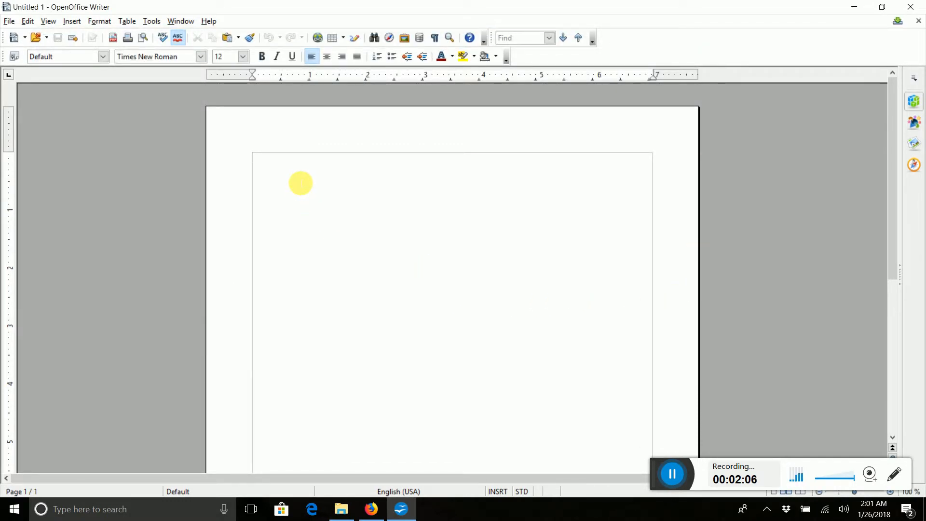
Enter the test text "He he she She" in the document and run the PronounClusterWeasels macro from Module1 on it.
{"action": "type", "text": "He he she "}
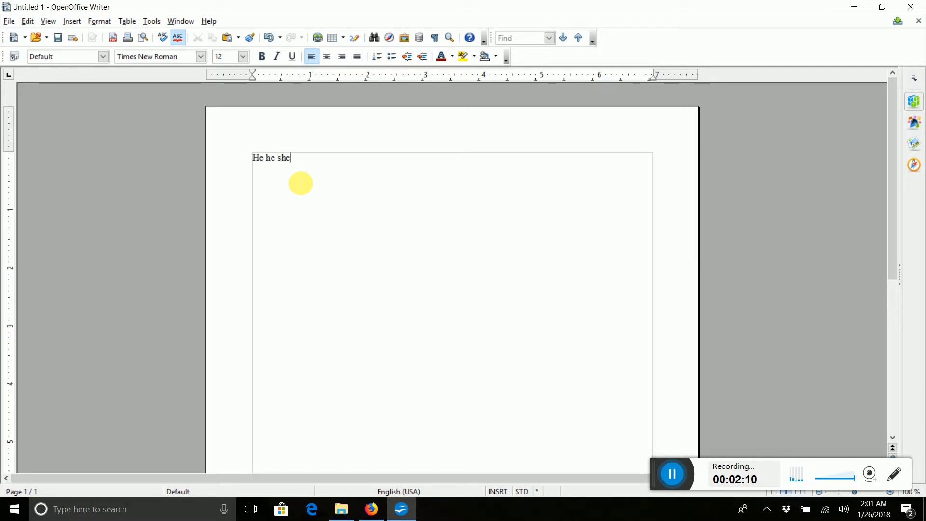
{"action": "type", "text": "She"}
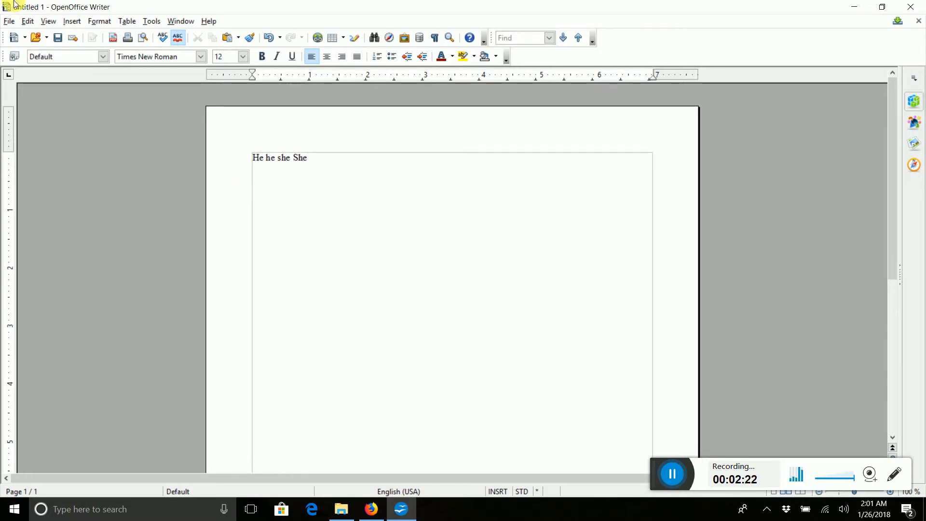
{"action": "left_click", "coordinate": [152, 20]}
{"action": "mouse_move", "coordinate": [214, 228]}
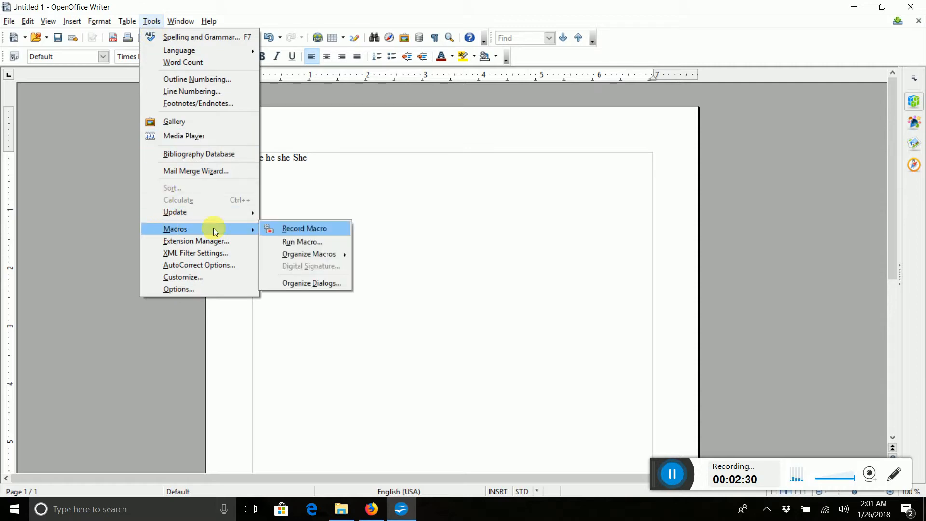
{"action": "left_click", "coordinate": [291, 243]}
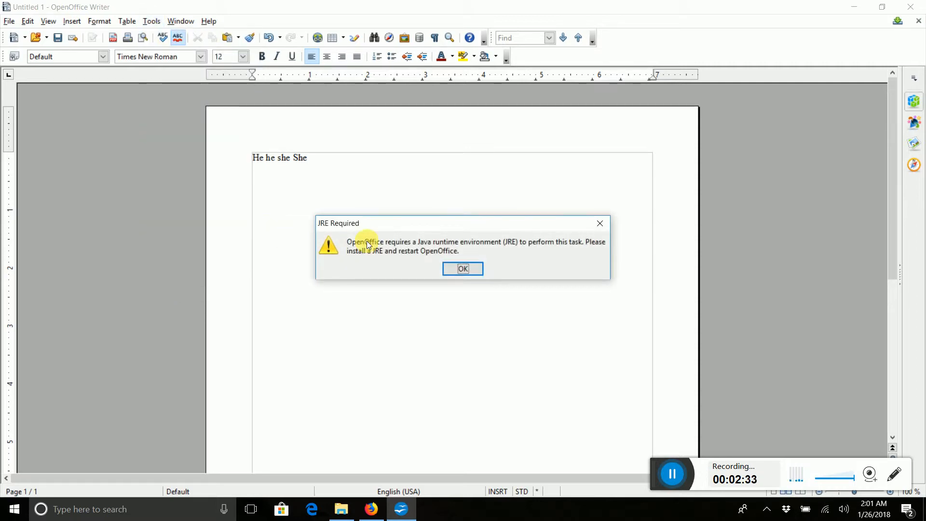
{"action": "left_click", "coordinate": [468, 271]}
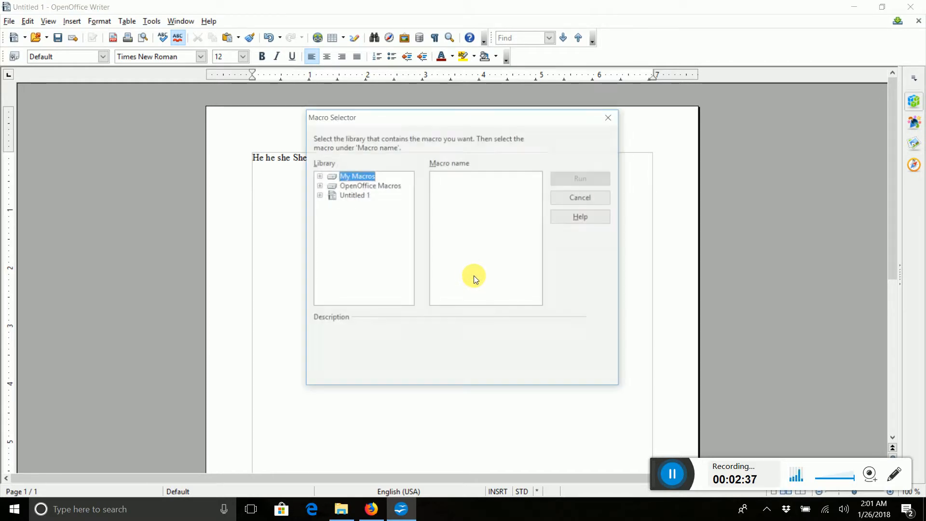
{"action": "left_click", "coordinate": [319, 177]}
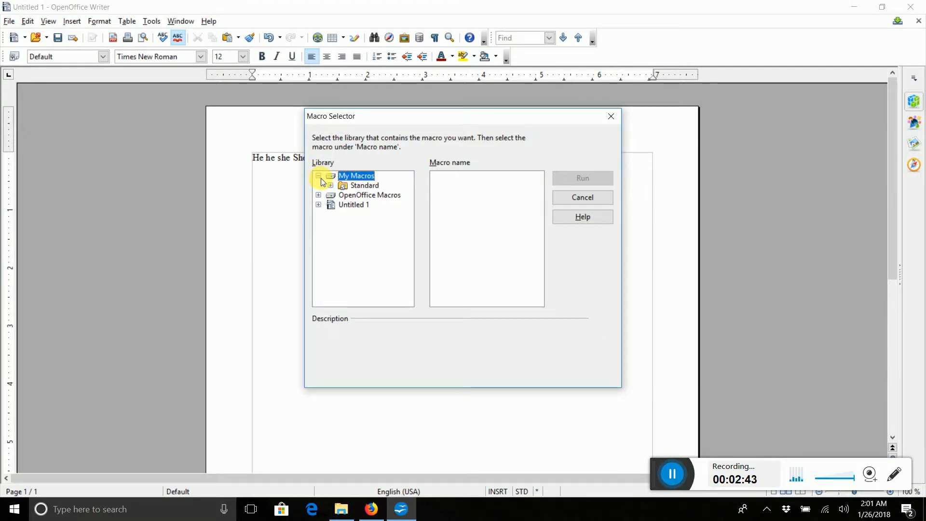
{"action": "left_click", "coordinate": [330, 185]}
{"action": "left_click", "coordinate": [377, 194]}
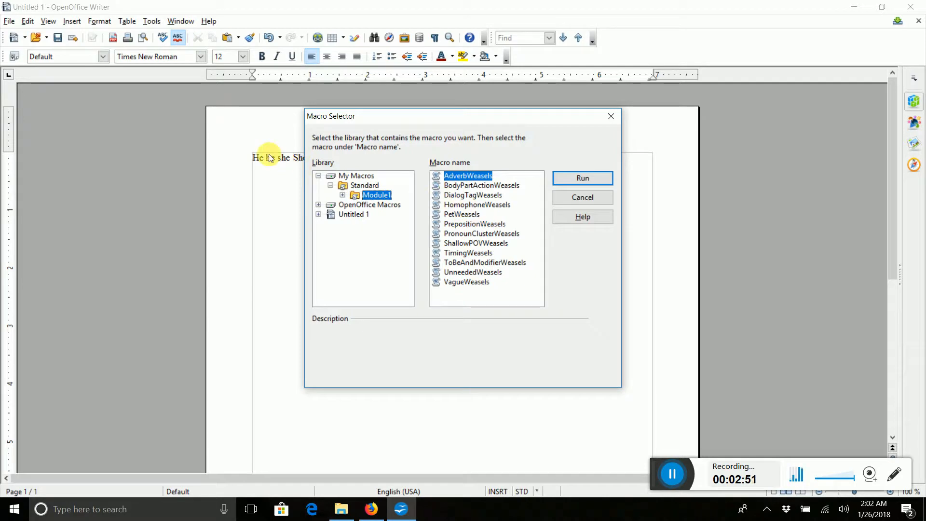
{"action": "left_click", "coordinate": [470, 233]}
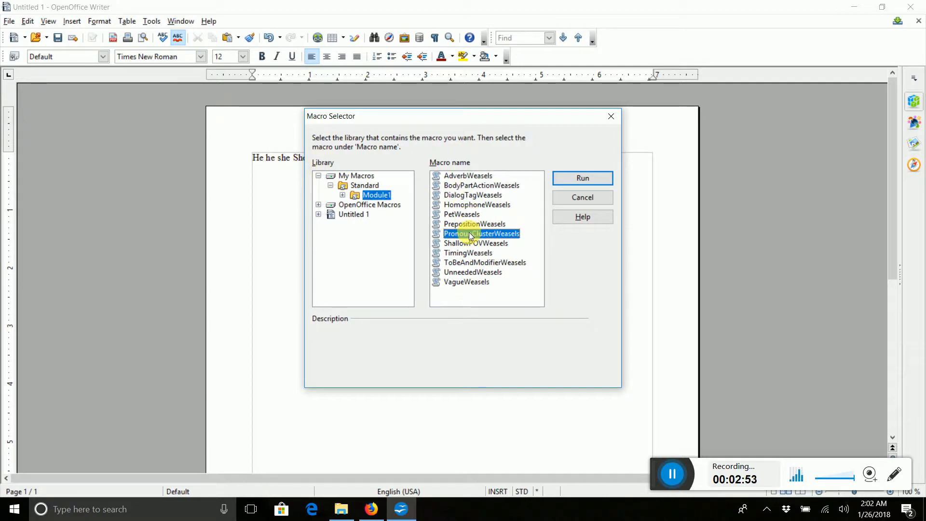
{"action": "left_click", "coordinate": [576, 177]}
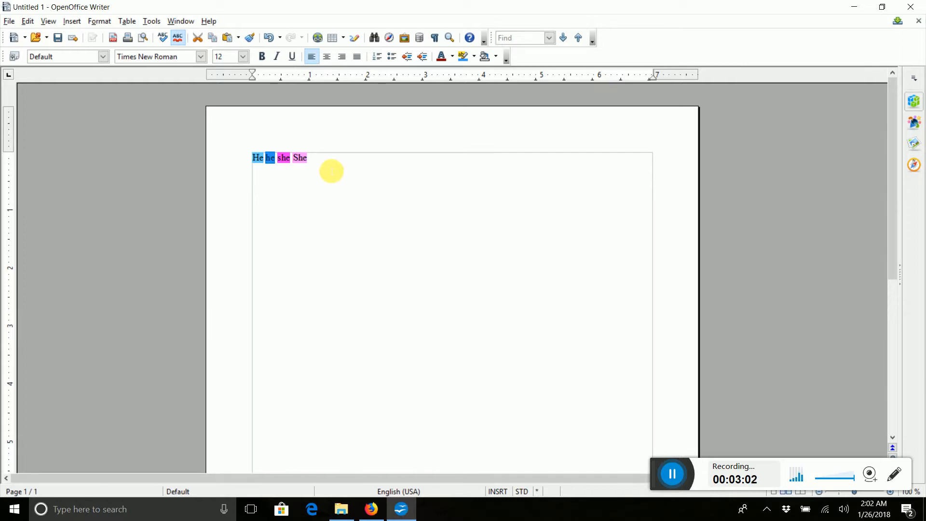
Add a second line reading "fairly wonderfully" below the pronouns.
{"action": "left_click", "coordinate": [322, 160]}
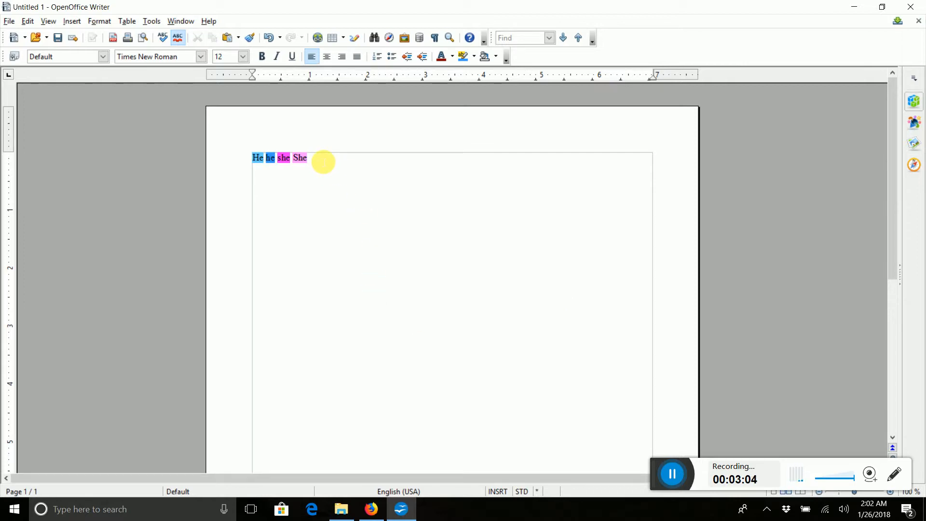
{"action": "key", "text": "Return"}
{"action": "type", "text": "fairly wonderfully"}
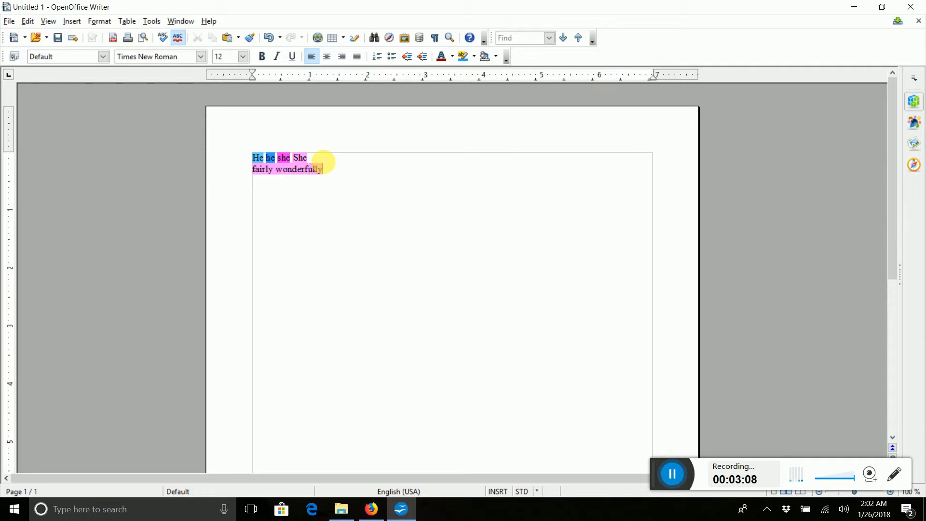
Remove the highlighting from all the text and append the word "exactly" to the second line.
{"action": "key", "text": "ctrl+a"}
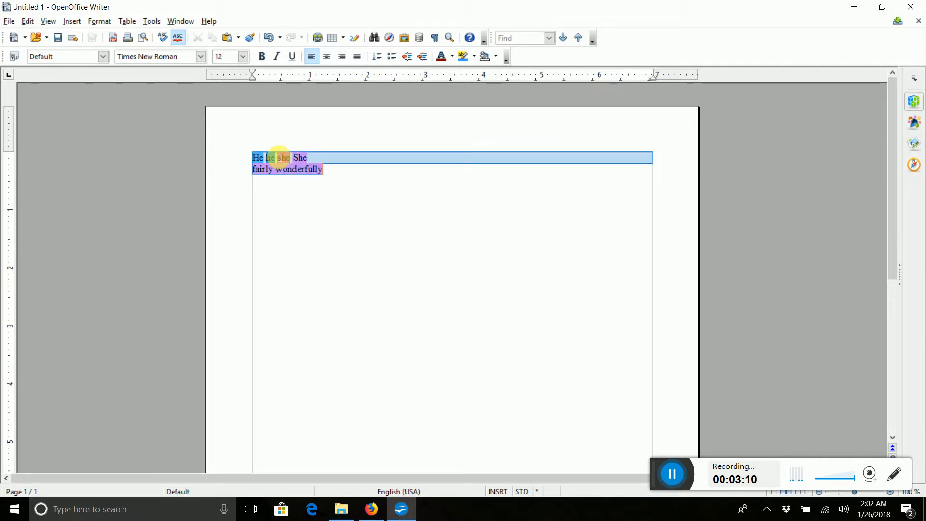
{"action": "left_click", "coordinate": [475, 56]}
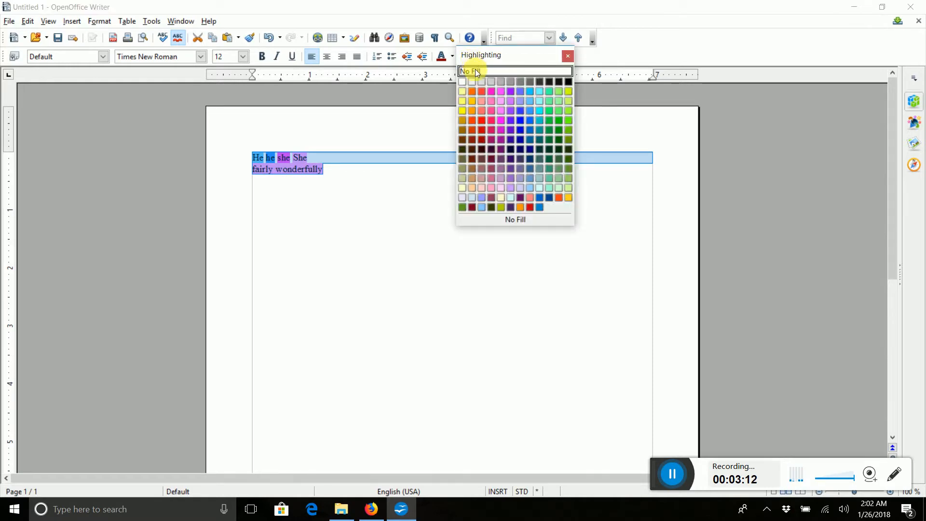
{"action": "left_click", "coordinate": [475, 70]}
{"action": "left_click", "coordinate": [432, 213]}
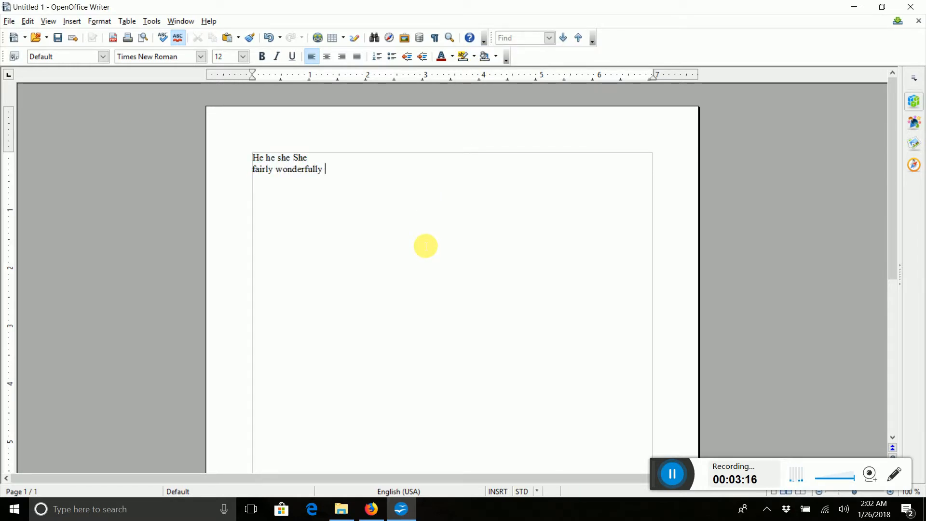
{"action": "type", "text": "exactly"}
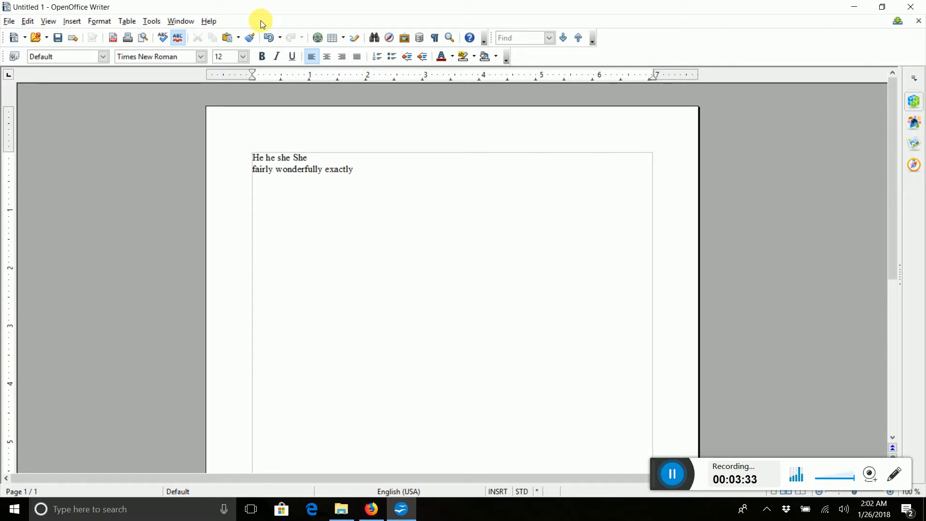
Start assigning the Module1 macros from the Basic macro organizer and create a new Writer menu named Macros.
{"action": "left_click", "coordinate": [149, 20]}
{"action": "mouse_move", "coordinate": [219, 229]}
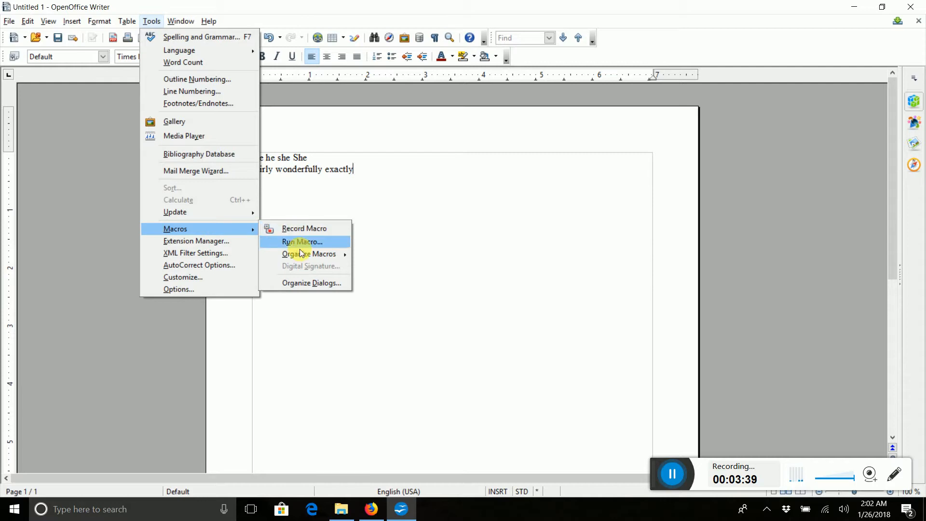
{"action": "mouse_move", "coordinate": [302, 255]}
{"action": "left_click", "coordinate": [381, 253]}
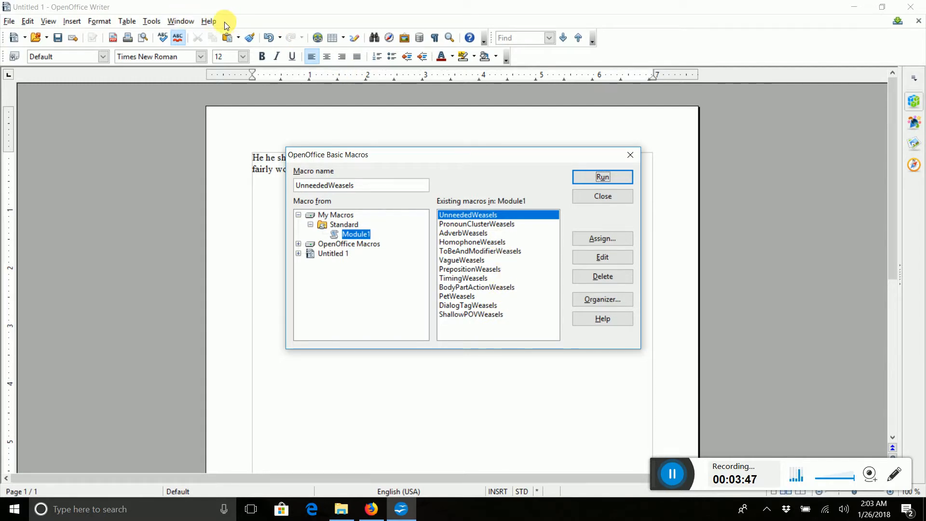
{"action": "left_click", "coordinate": [603, 238]}
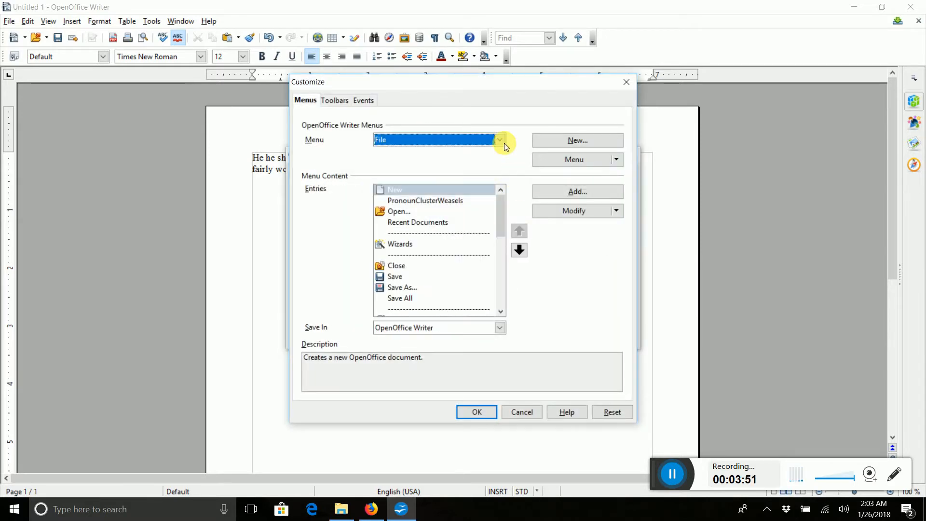
{"action": "left_click", "coordinate": [560, 140]}
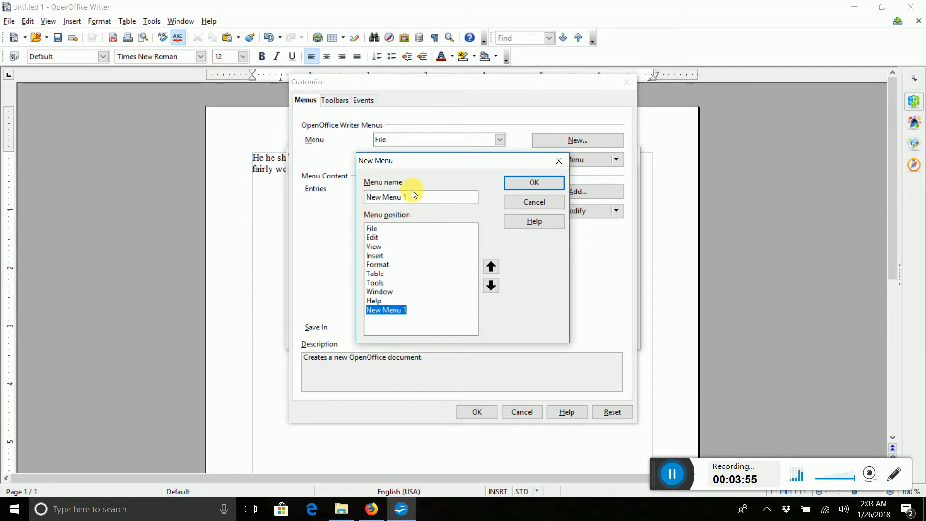
{"action": "left_click", "coordinate": [421, 202]}
{"action": "key", "text": "ctrl+a"}
{"action": "type", "text": "M"}
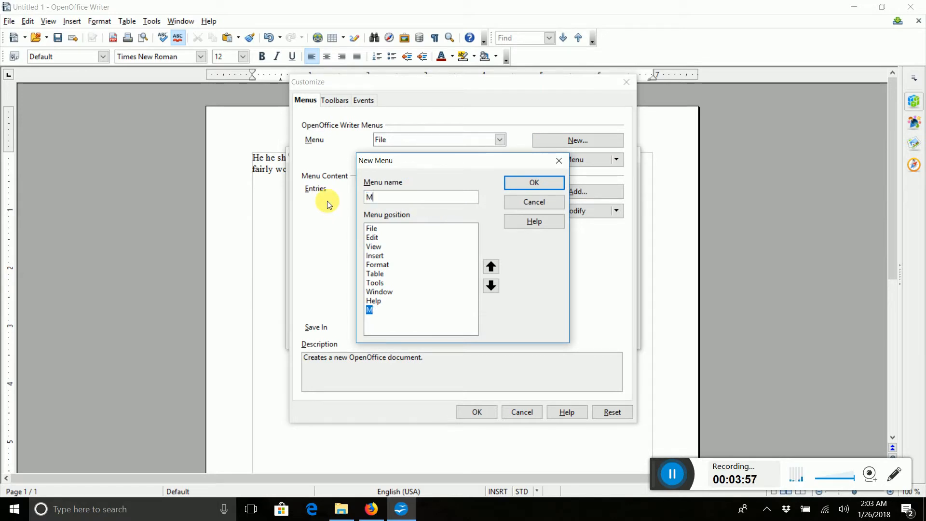
{"action": "type", "text": "acros"}
{"action": "left_click", "coordinate": [515, 184]}
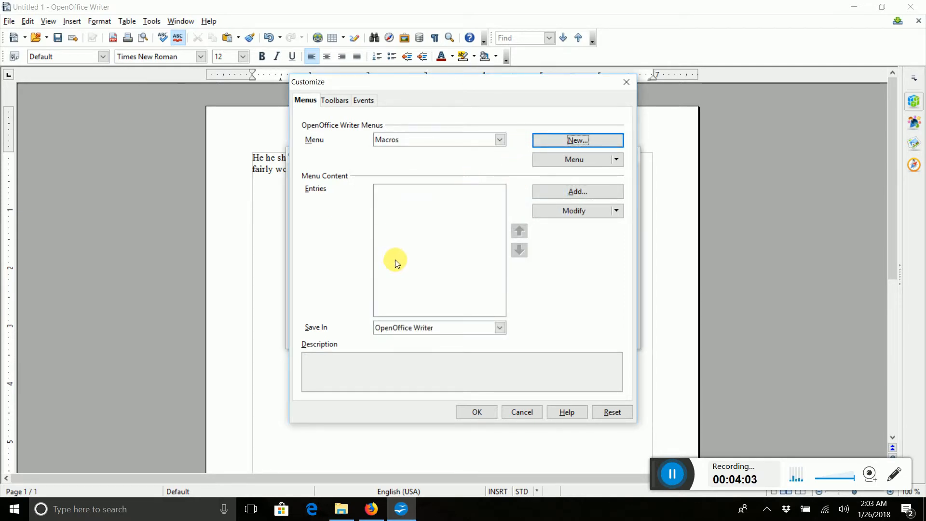
Start adding commands to the Macros menu and list the macros of Module1 in My Macros' Standard library.
{"action": "left_click", "coordinate": [553, 189]}
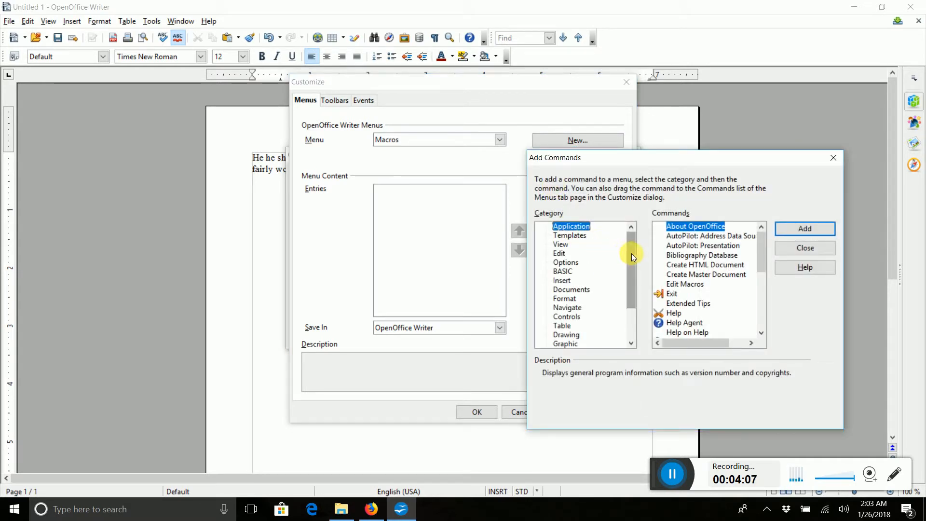
{"action": "left_click_drag", "start_coordinate": [632, 253], "coordinate": [632, 279]}
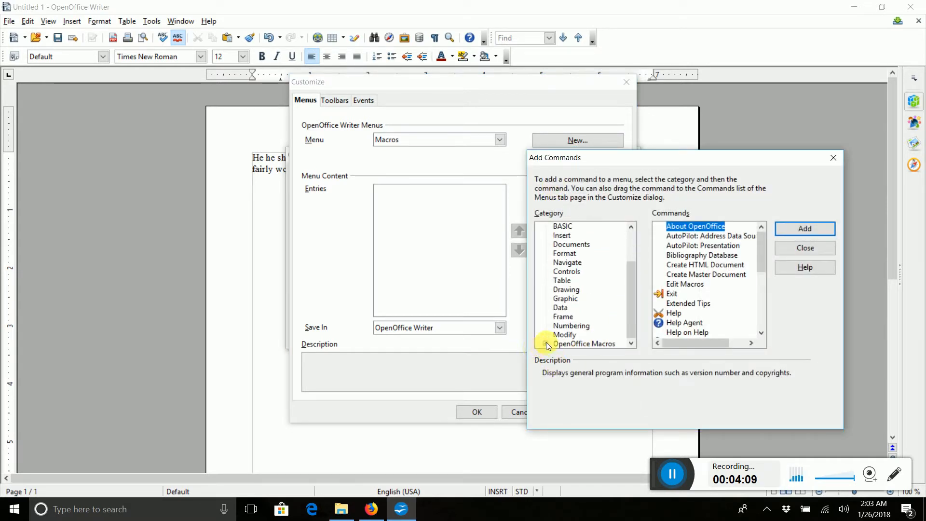
{"action": "left_click", "coordinate": [545, 342]}
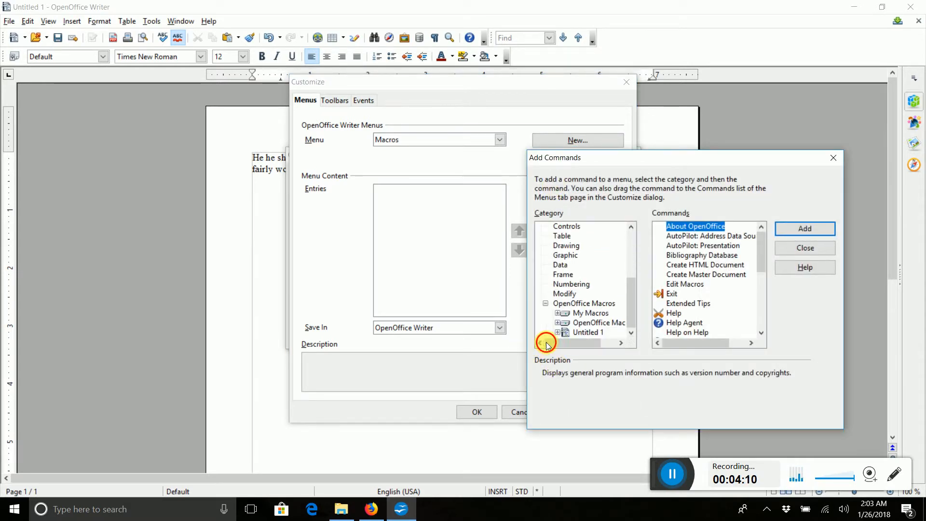
{"action": "left_click", "coordinate": [557, 313]}
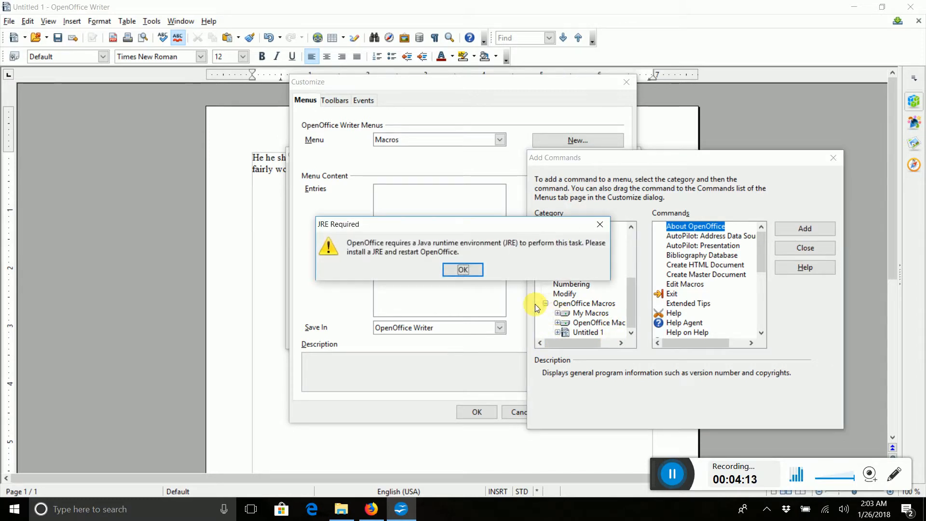
{"action": "left_click", "coordinate": [464, 270]}
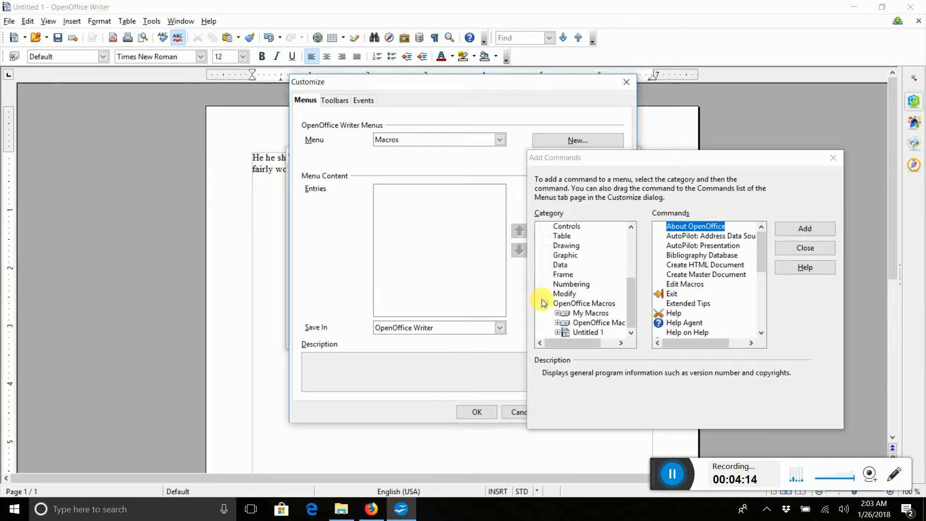
{"action": "left_click", "coordinate": [555, 314]}
{"action": "left_click", "coordinate": [570, 323]}
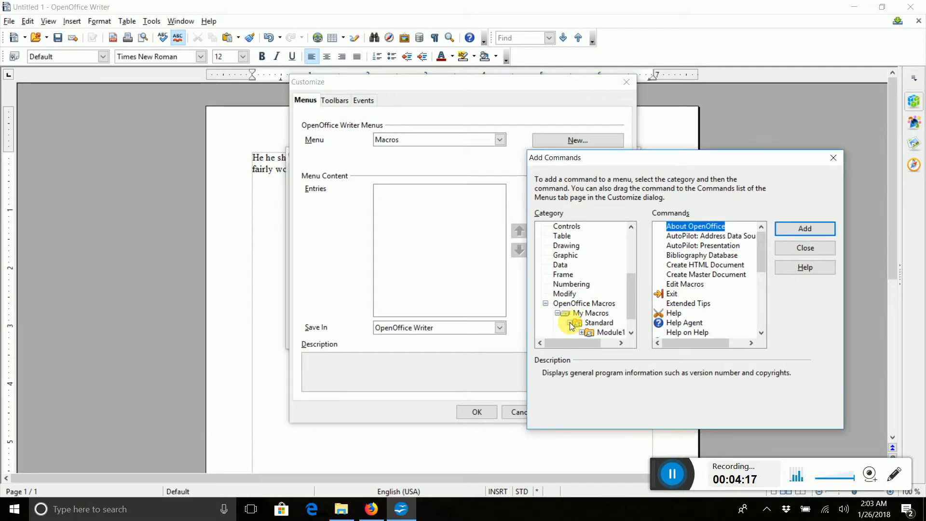
{"action": "left_click", "coordinate": [610, 332]}
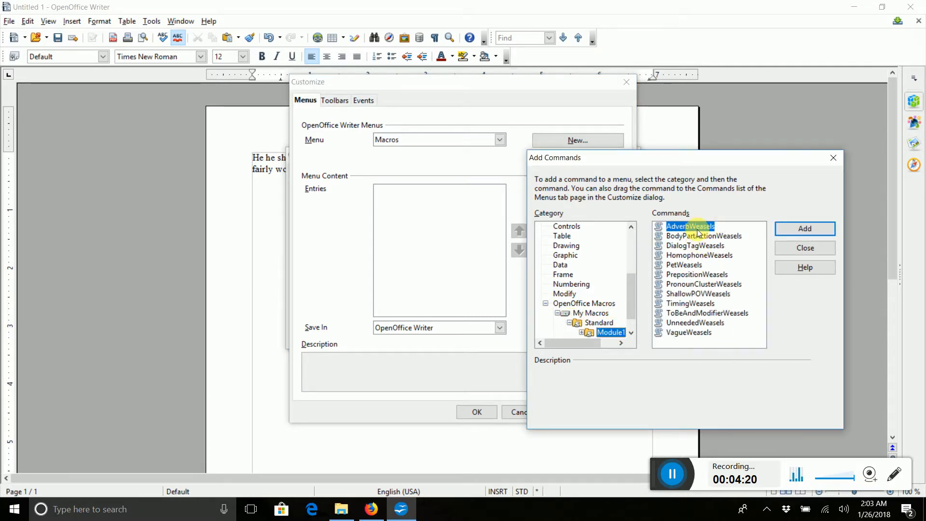
Add the macros from AdverbWeasels through UnneededWeasels to the Macros menu, save the customization and close the macro organizer.
{"action": "left_click", "coordinate": [785, 227]}
{"action": "left_click", "coordinate": [784, 227]}
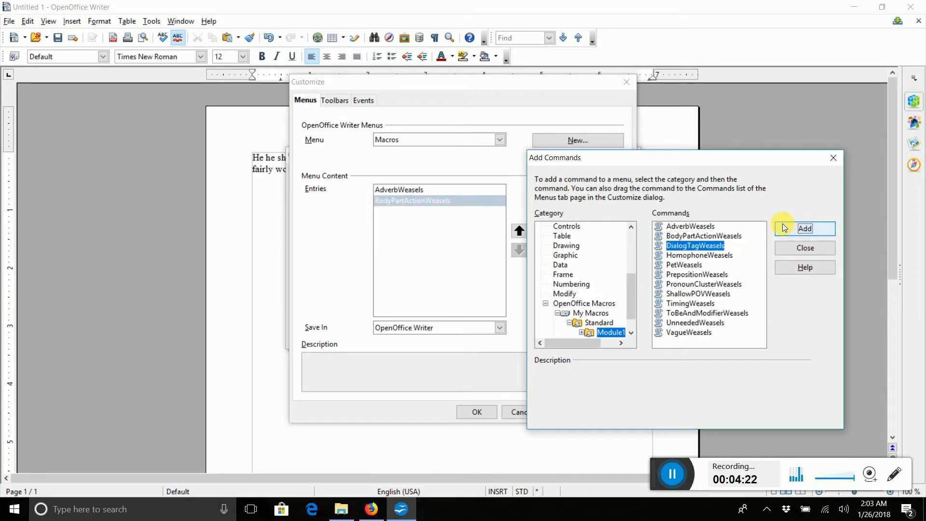
{"action": "left_click", "coordinate": [784, 227]}
{"action": "left_click", "coordinate": [784, 228]}
{"action": "left_click", "coordinate": [784, 227]}
{"action": "left_click", "coordinate": [784, 227]}
{"action": "left_click", "coordinate": [784, 228]}
{"action": "left_click", "coordinate": [784, 228]}
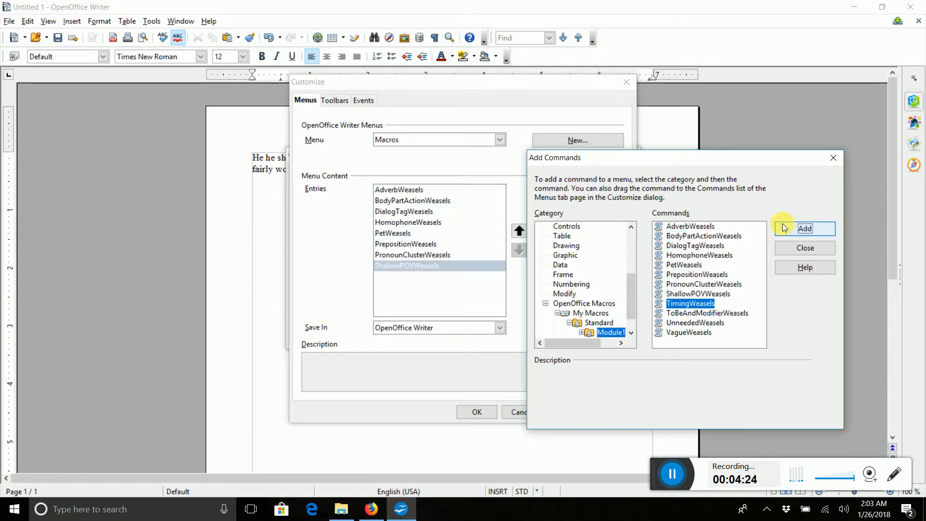
{"action": "left_click", "coordinate": [784, 228]}
{"action": "left_click", "coordinate": [785, 228]}
{"action": "left_click", "coordinate": [785, 228]}
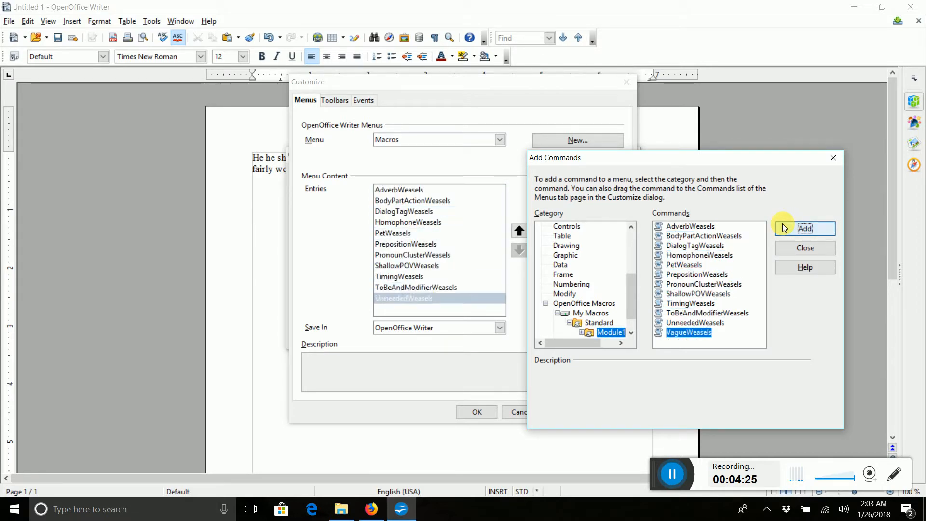
{"action": "left_click", "coordinate": [788, 248]}
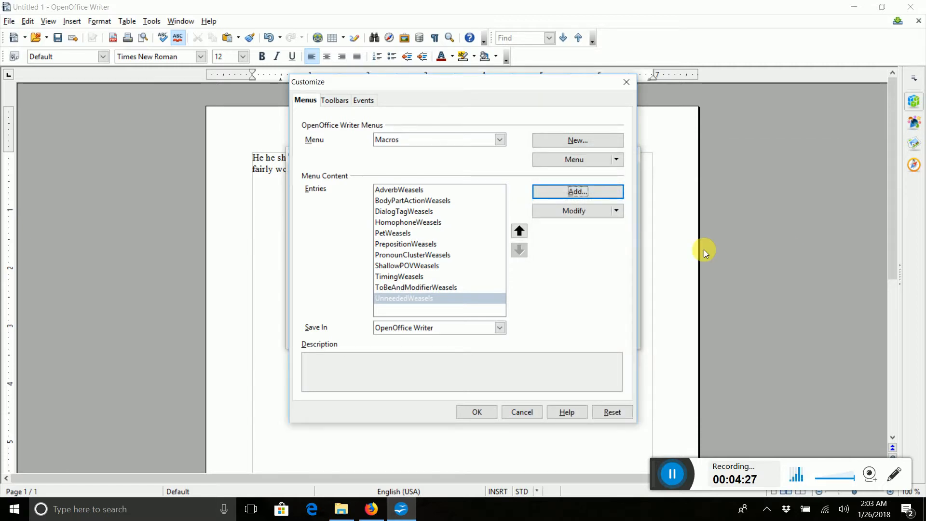
{"action": "left_click", "coordinate": [482, 413]}
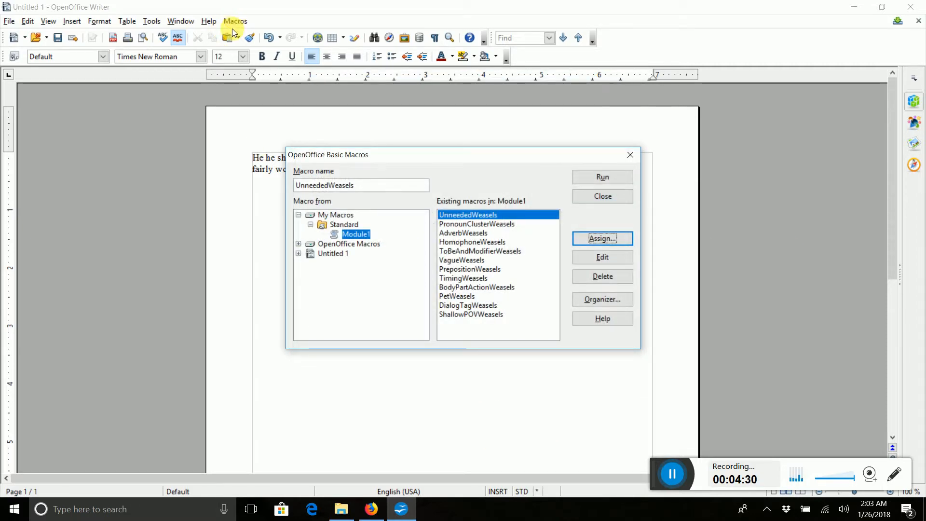
{"action": "left_click", "coordinate": [610, 195]}
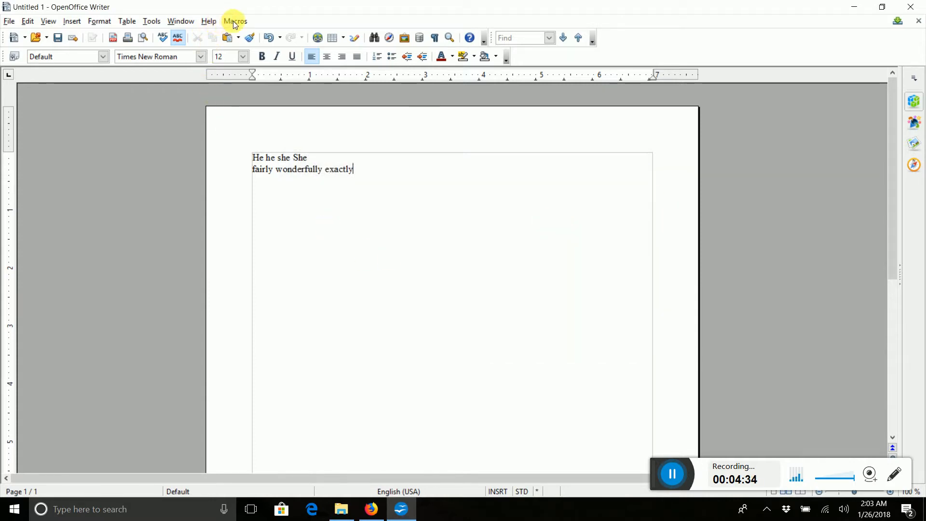
Run PronounClusterWeasels and AdverbWeasels on the document from the custom Macros menu.
{"action": "left_click", "coordinate": [233, 21]}
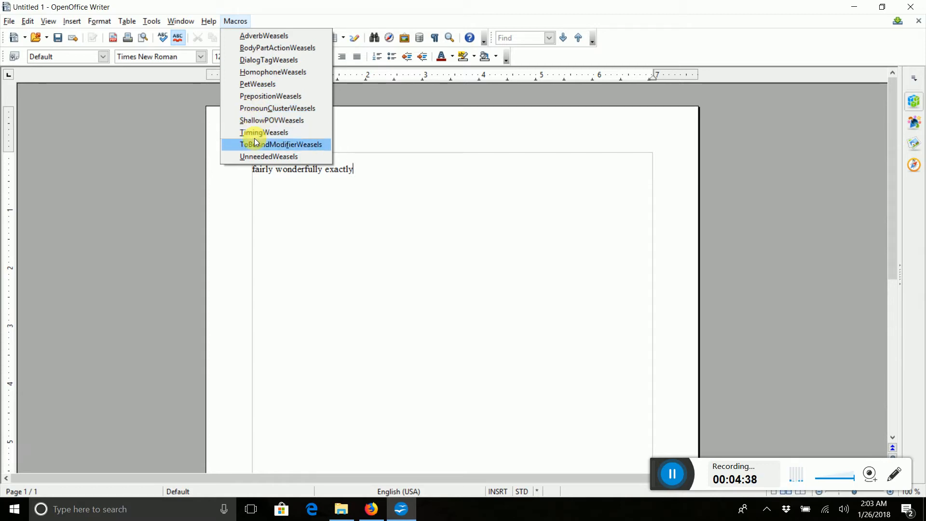
{"action": "left_click", "coordinate": [256, 108]}
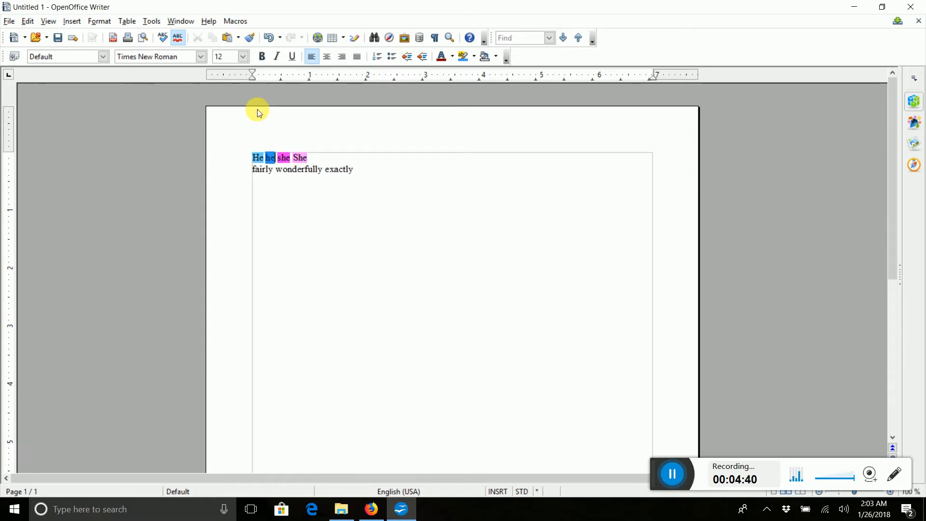
{"action": "left_click", "coordinate": [236, 21]}
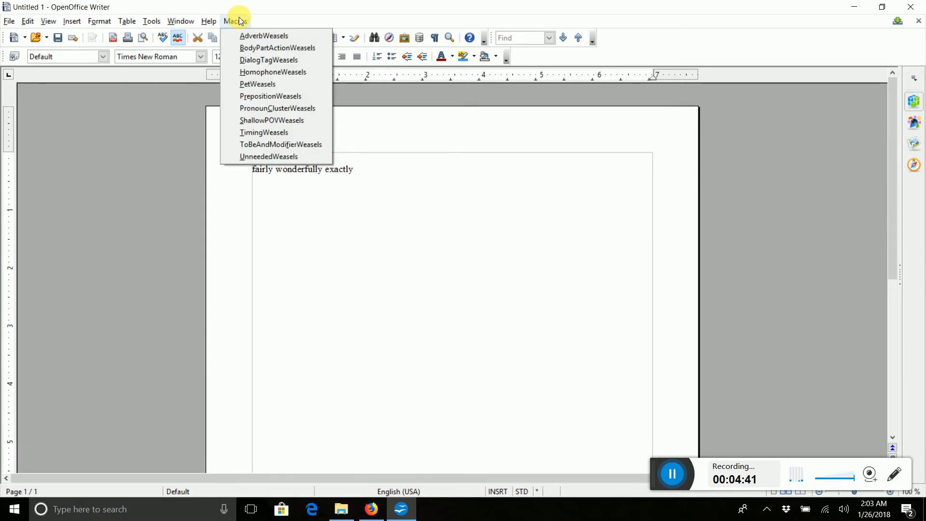
{"action": "left_click", "coordinate": [259, 35]}
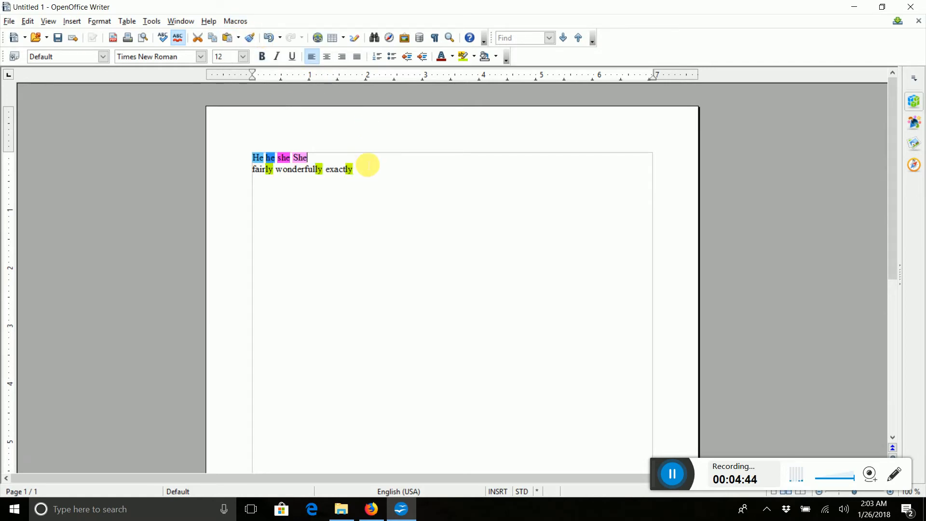
Add the test phrase "just that a number of" below the adverb line, leaving one blank line between.
{"action": "left_click", "coordinate": [367, 166]}
{"action": "type", "text": "just that "}
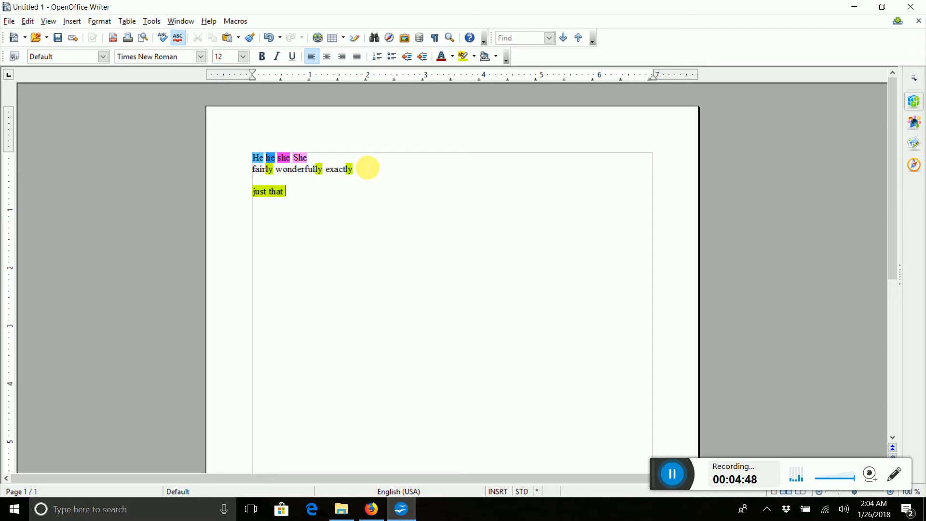
{"action": "type", "text": "a number of"}
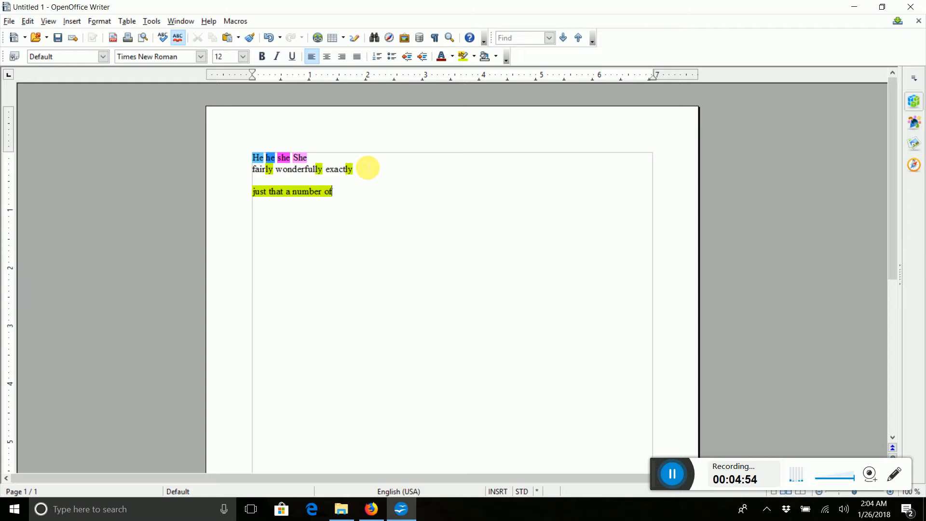
Clear the highlight colour from the whole document, including the new phrase.
{"action": "triple_click", "coordinate": [368, 168]}
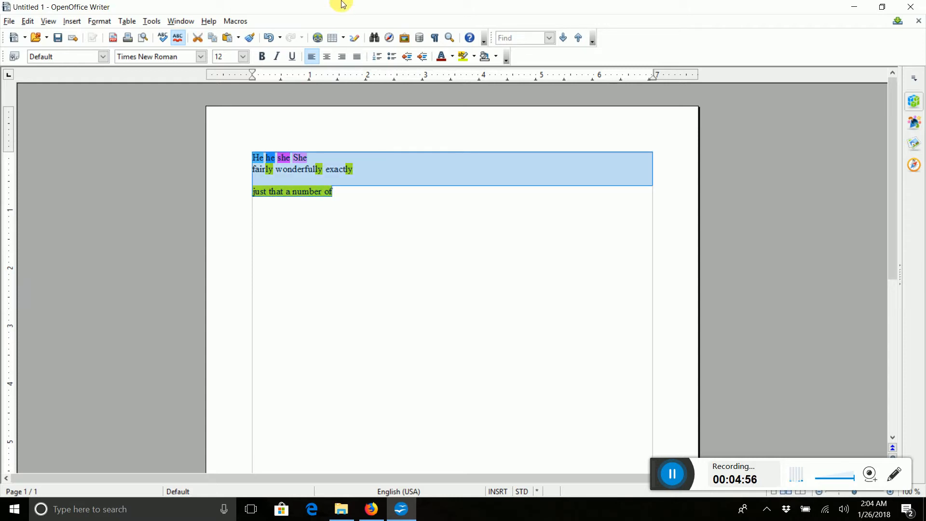
{"action": "left_click", "coordinate": [472, 57]}
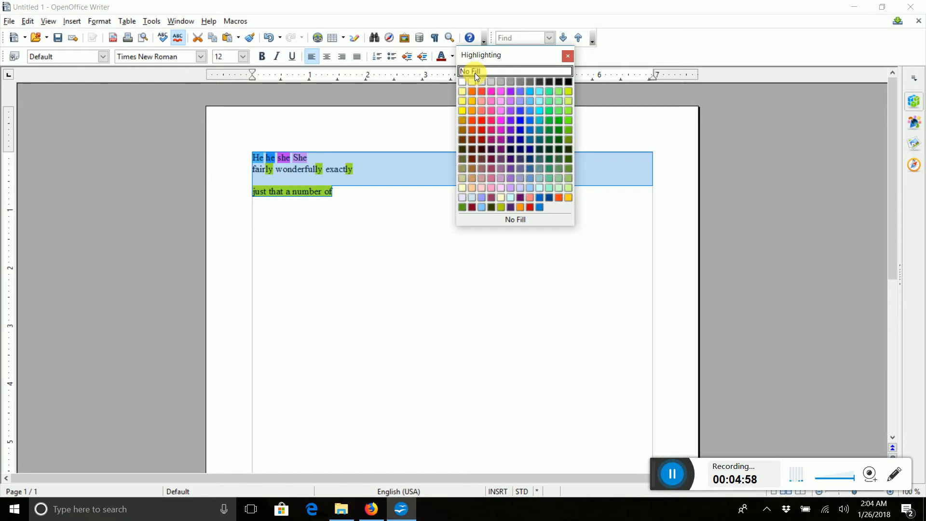
{"action": "left_click", "coordinate": [474, 74]}
{"action": "left_click", "coordinate": [346, 233]}
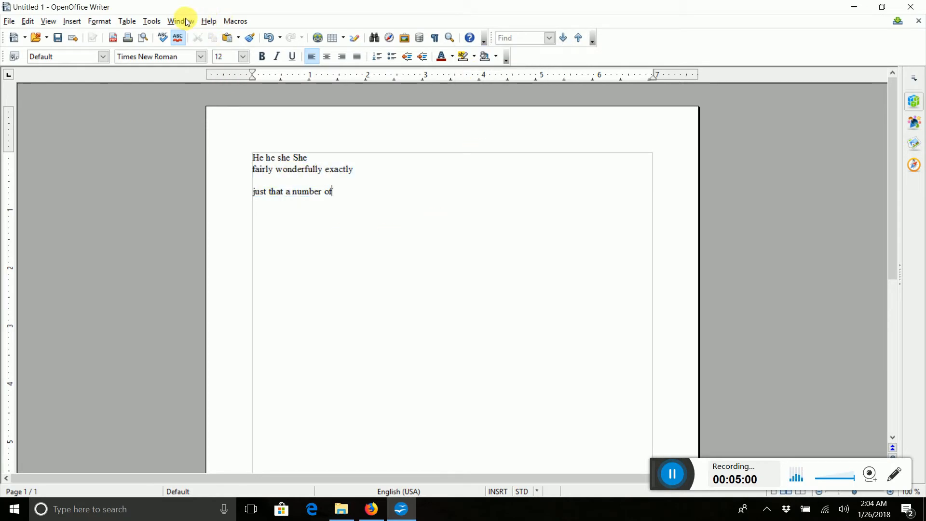
Run UnneededWeasels from the custom Macros menu and select the word "fairly" in the second line.
{"action": "left_click", "coordinate": [234, 21]}
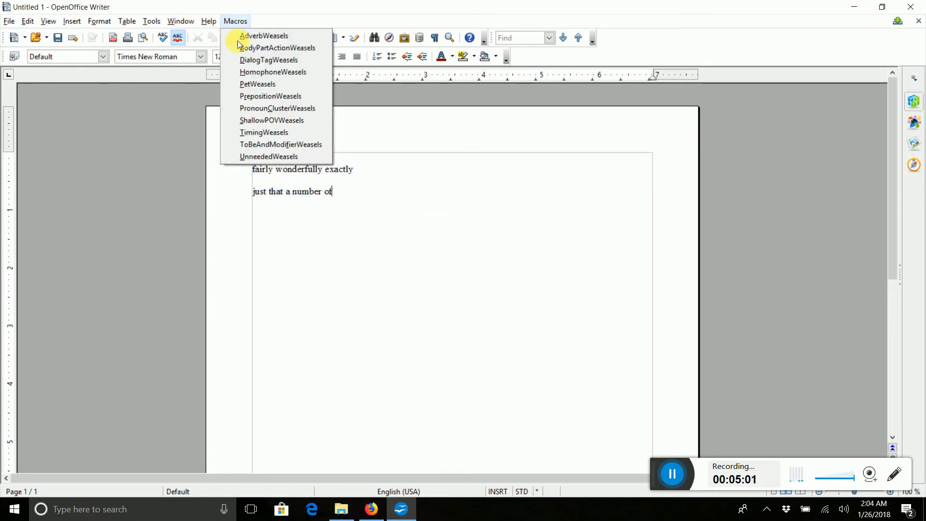
{"action": "left_click", "coordinate": [271, 157]}
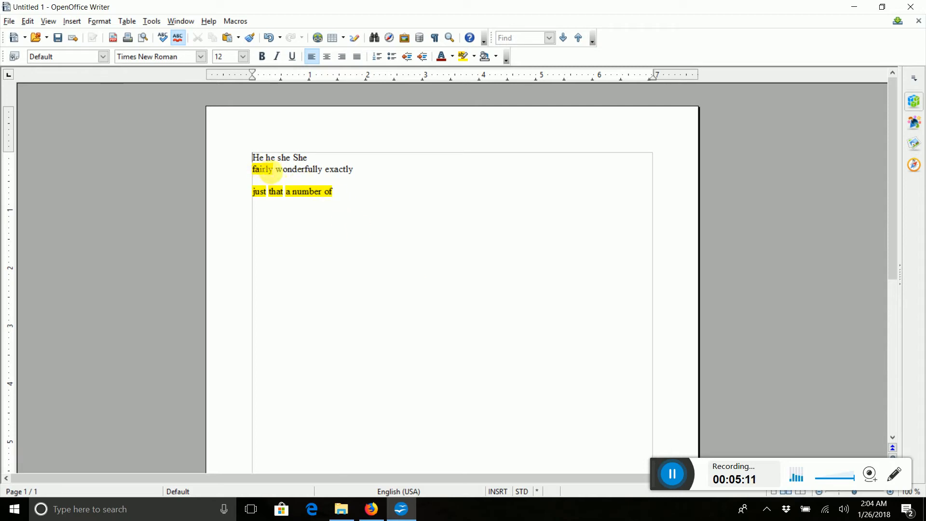
{"action": "left_click_drag", "start_coordinate": [278, 172], "coordinate": [247, 171]}
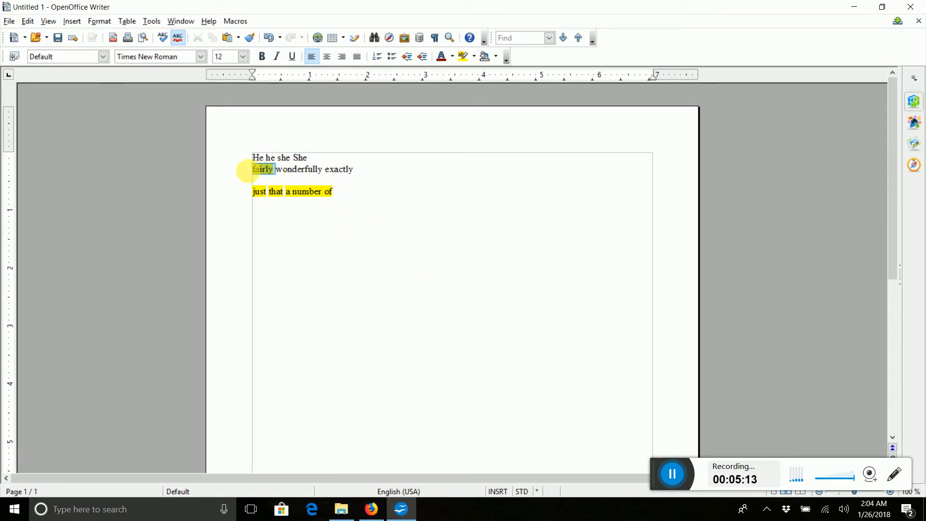
Delete the word "fairly" from the start of the second line.
{"action": "key", "text": "Delete"}
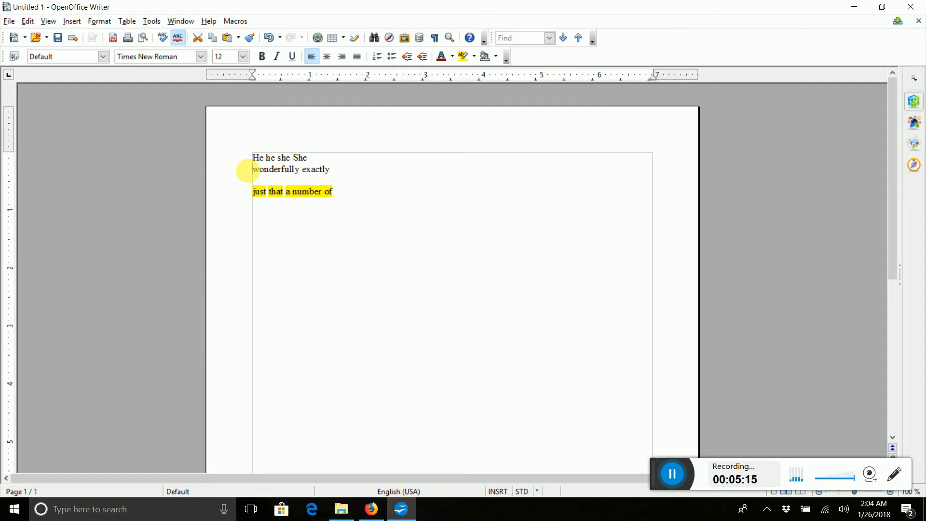
{"action": "type", "text": "dddd"}
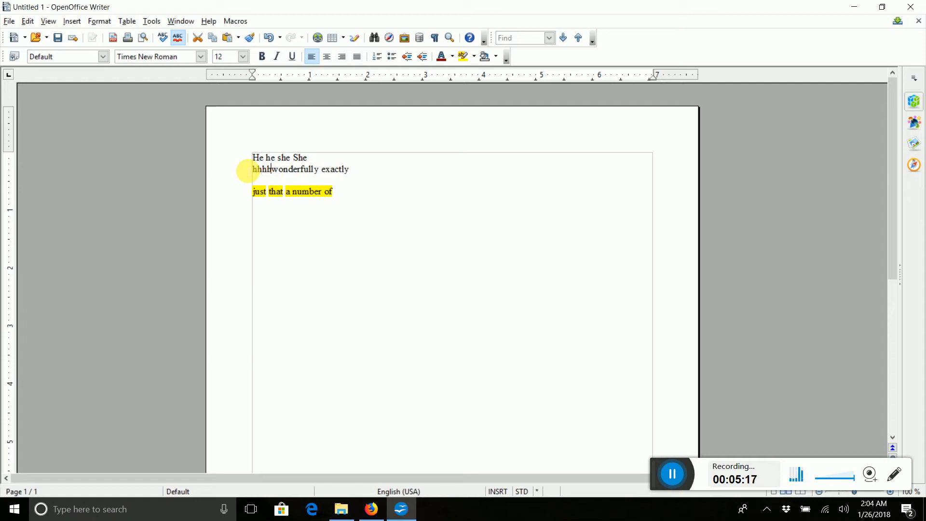
{"action": "key", "text": "BackSpace"}
{"action": "key", "text": "BackSpace"}
{"action": "key", "text": "BackSpace"}
{"action": "key", "text": "BackSpace"}
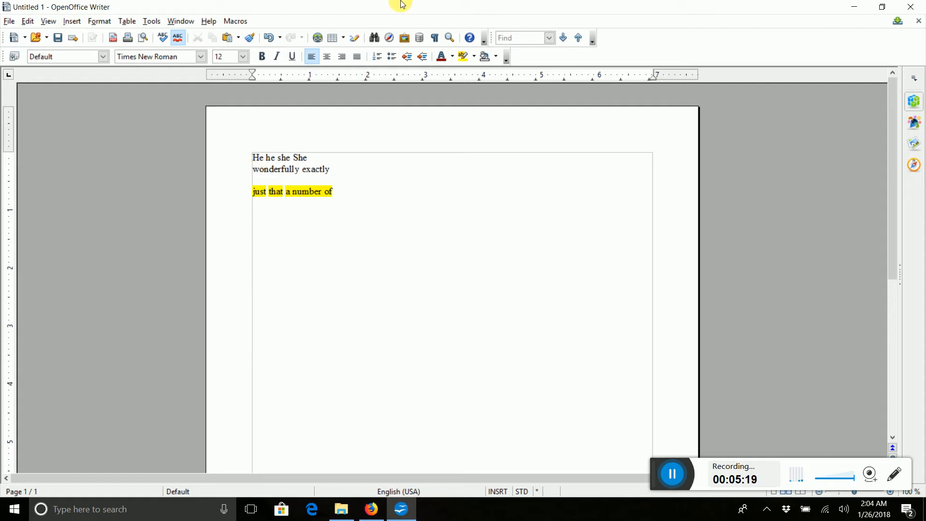
Replace the word "that" in the highlighted phrase line with "a number of".
{"action": "left_click", "coordinate": [284, 192]}
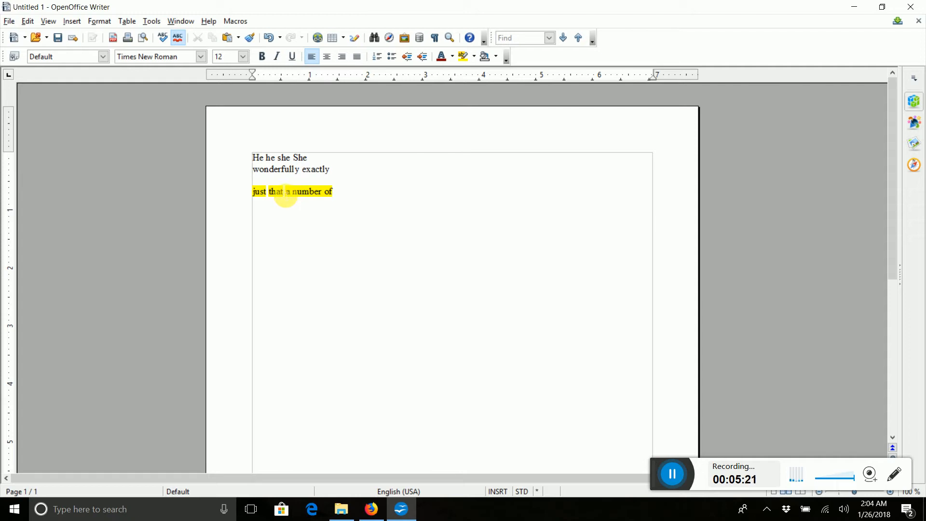
{"action": "key", "text": "BackSpace"}
{"action": "key", "text": "BackSpace"}
{"action": "key", "text": "BackSpace"}
{"action": "key", "text": "BackSpace"}
{"action": "type", "text": "a number of"}
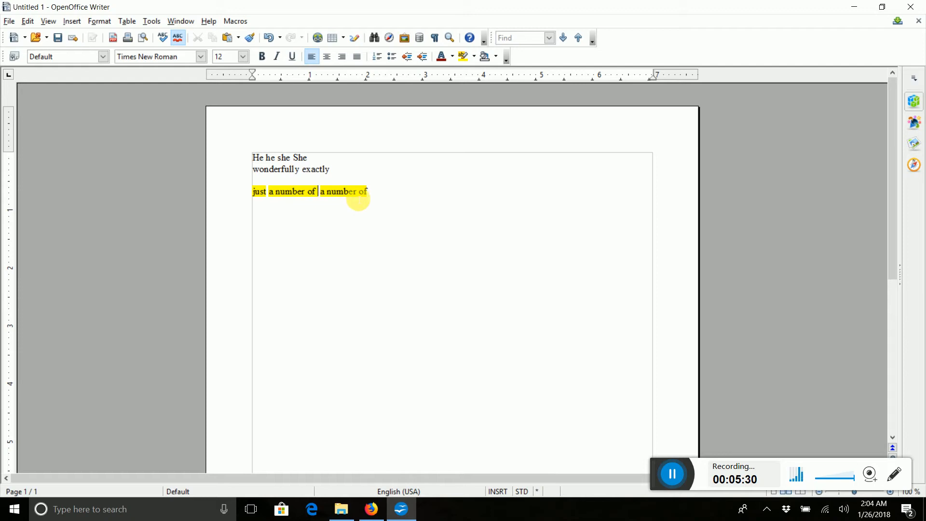
Change the second "a number of" to "a hundred" and add the filler text "jfjfjkdkdh" below it, leaving one blank line between.
{"action": "left_click_drag", "start_coordinate": [376, 192], "coordinate": [329, 193]}
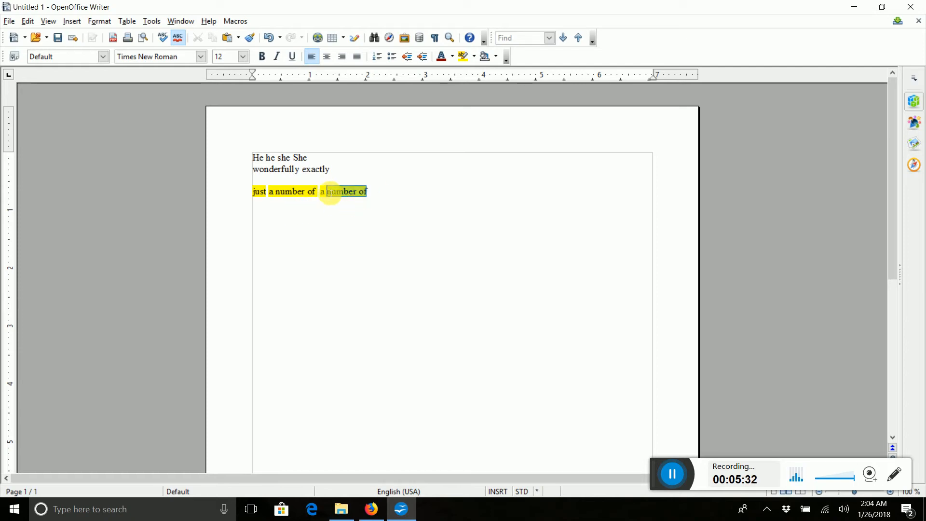
{"action": "type", "text": "bit of"}
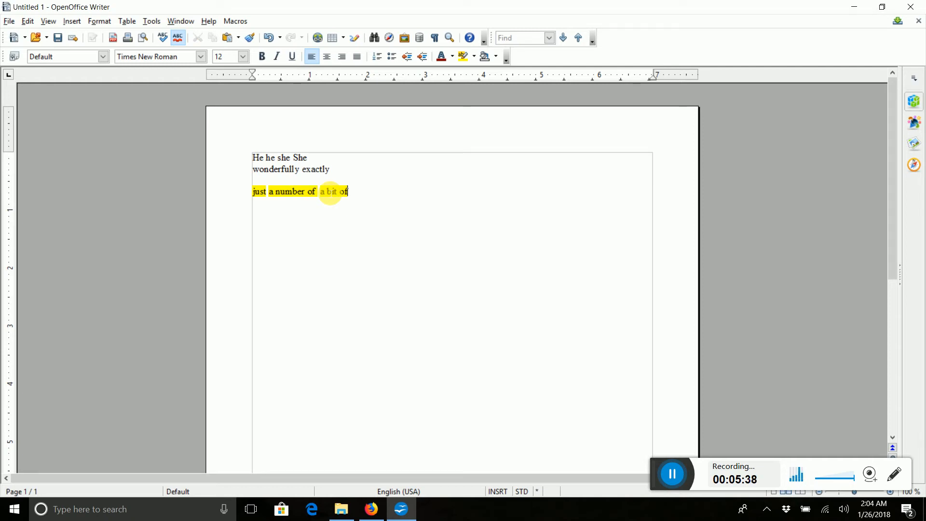
{"action": "key", "text": "BackSpace"}
{"action": "key", "text": "BackSpace"}
{"action": "key", "text": "BackSpace"}
{"action": "key", "text": "BackSpace"}
{"action": "key", "text": "BackSpace"}
{"action": "key", "text": "BackSpace"}
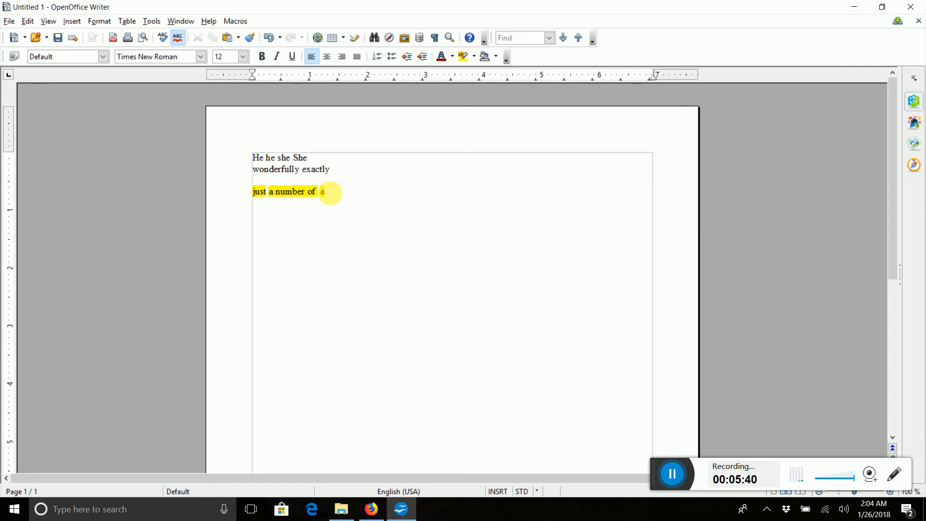
{"action": "key", "text": "BackSpace"}
{"action": "type", "text": "hundr"}
{"action": "key", "text": "BackSpace"}
{"action": "type", "text": "red"}
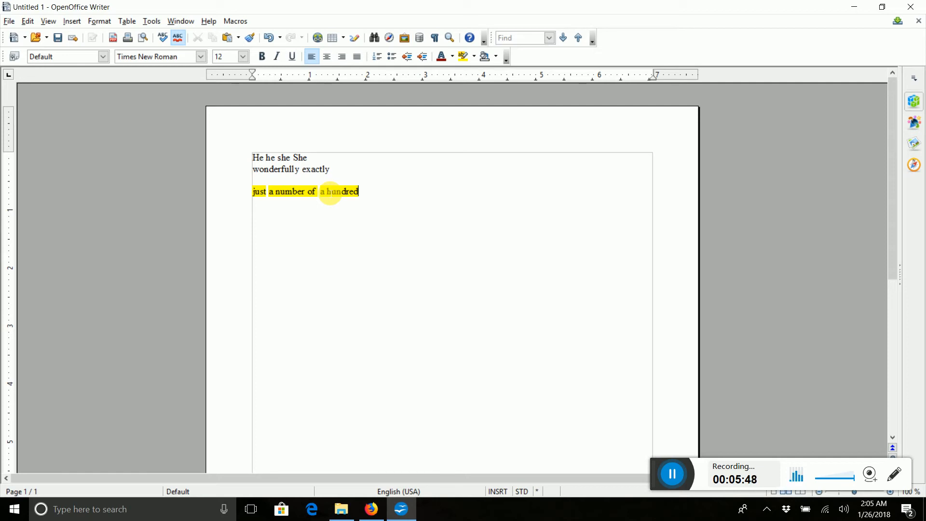
{"action": "type", "text": "jfjfjkdkdh"}
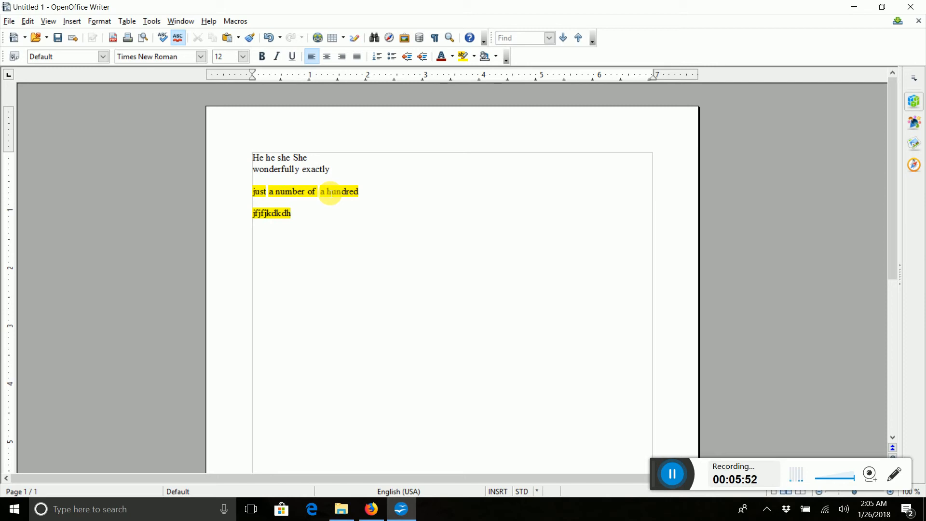
Remove the highlighting from the whole document, including the filler line, using No Fill.
{"action": "key", "text": "ctrl+a"}
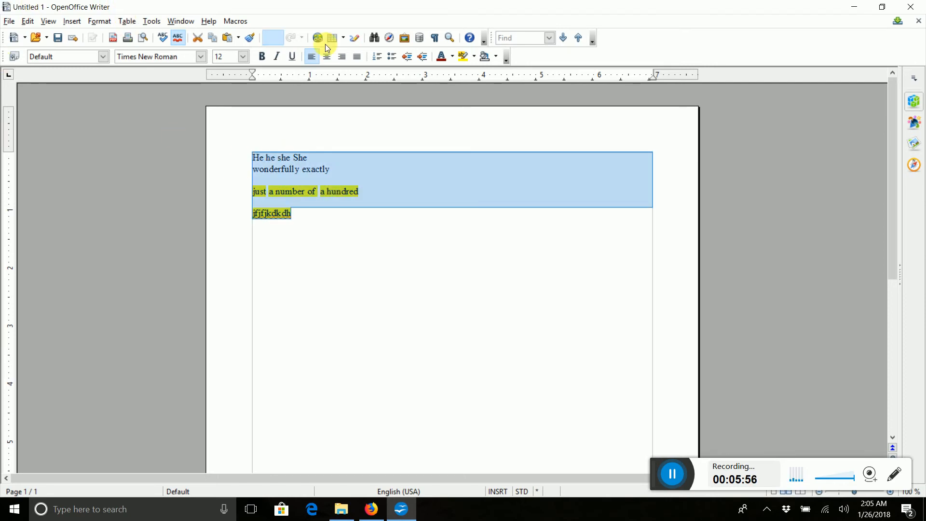
{"action": "left_click", "coordinate": [474, 56]}
{"action": "left_click", "coordinate": [514, 217]}
{"action": "left_click", "coordinate": [470, 191]}
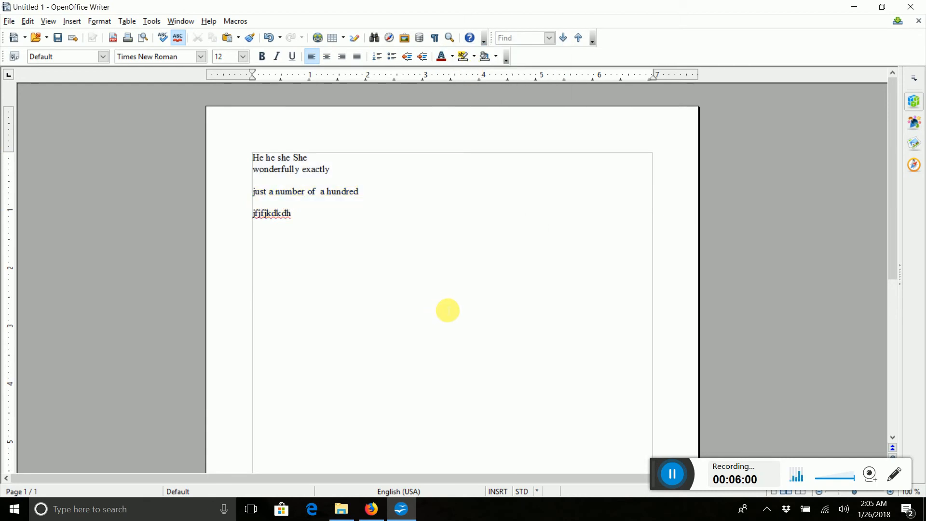
Append "a bit of money" to the filler line and run UnneededWeasels on the document.
{"action": "left_click", "coordinate": [304, 223]}
{"action": "type", "text": "a"}
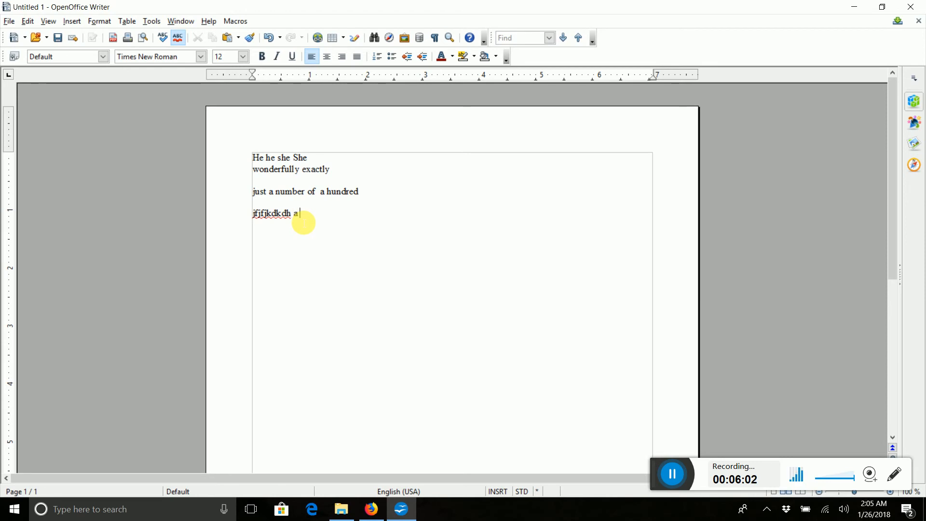
{"action": "type", "text": " bit of mone"}
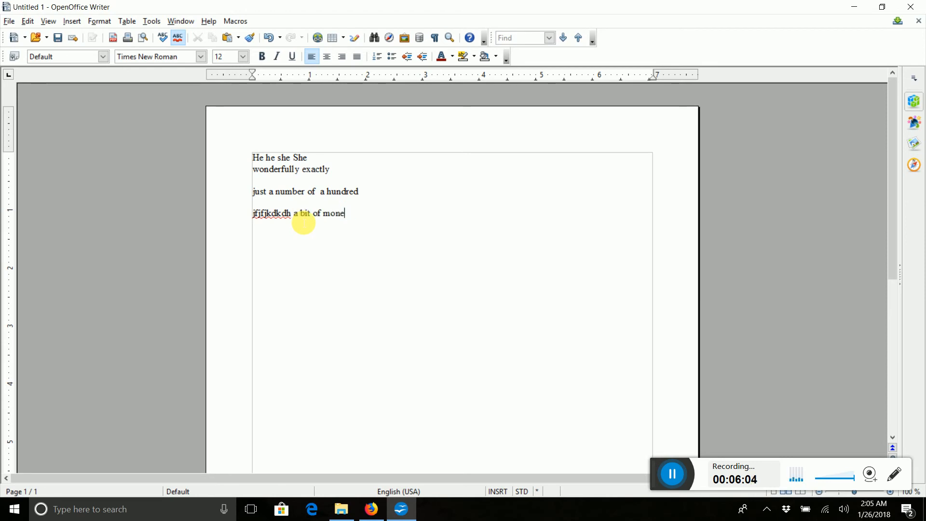
{"action": "type", "text": "y"}
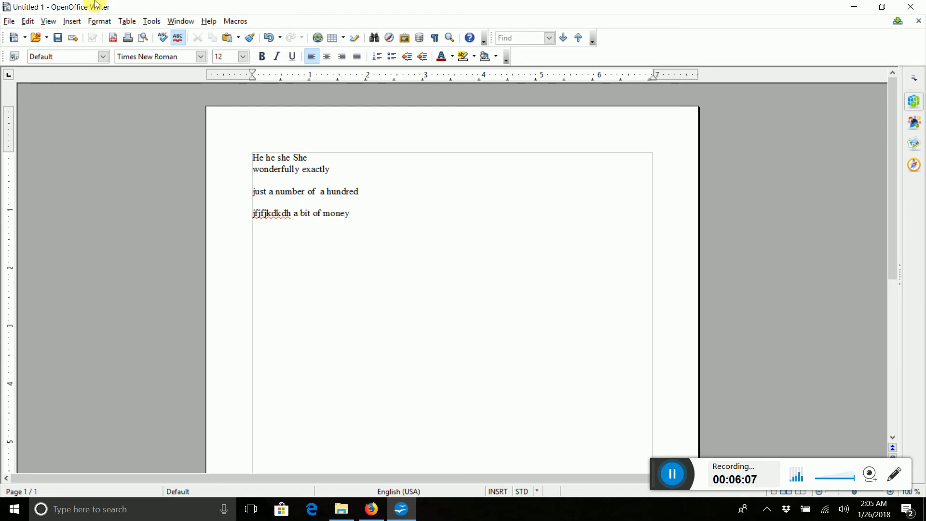
{"action": "left_click", "coordinate": [232, 22]}
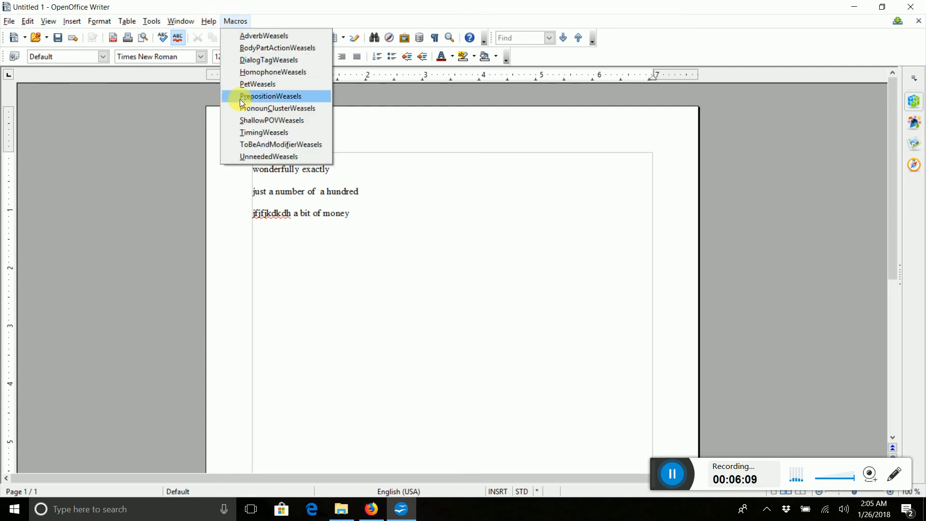
{"action": "left_click", "coordinate": [253, 157]}
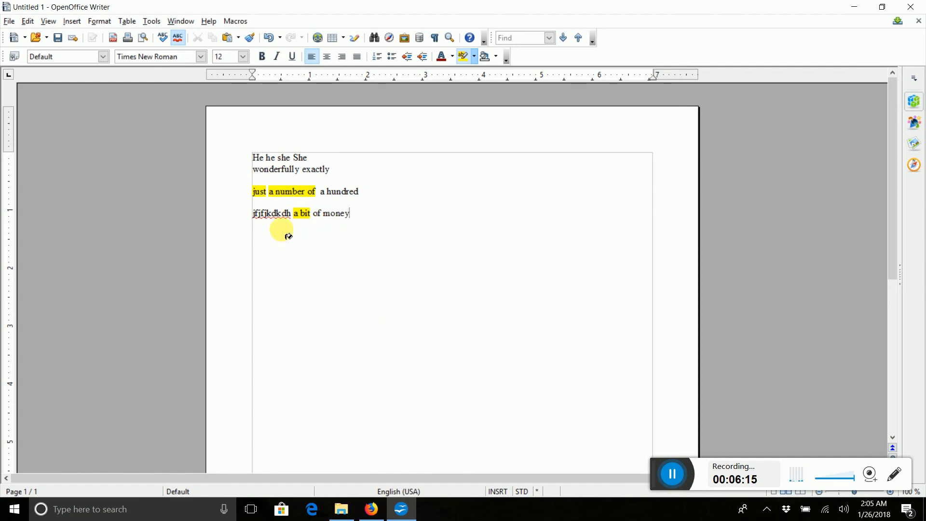
Reword "a bit of money" in the last line as "a big wad of money".
{"action": "left_click", "coordinate": [312, 213]}
{"action": "key", "text": "Delete"}
{"action": "key", "text": "Delete"}
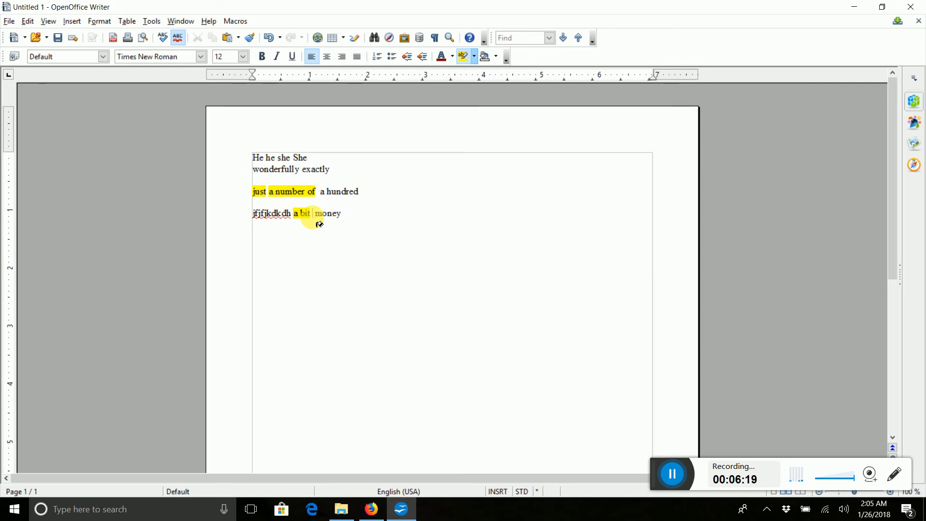
{"action": "key", "text": "BackSpace"}
{"action": "key", "text": "BackSpace"}
{"action": "key", "text": "BackSpace"}
{"action": "type", "text": "og"}
{"action": "key", "text": "BackSpace"}
{"action": "key", "text": "BackSpace"}
{"action": "type", "text": "ig was"}
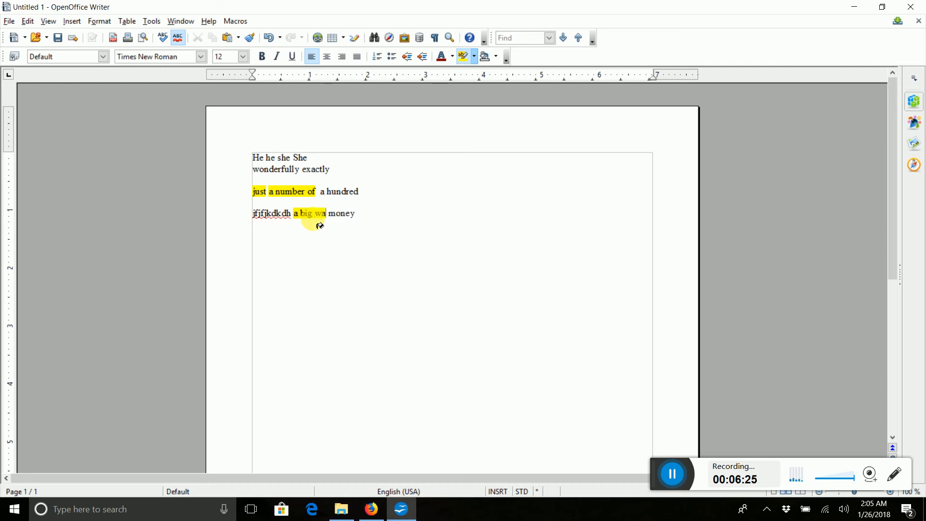
{"action": "key", "text": "BackSpace"}
{"action": "type", "text": "d of"}
Try to set the highlighting of the entire text to No Fill.
{"action": "key", "text": "ctrl+a"}
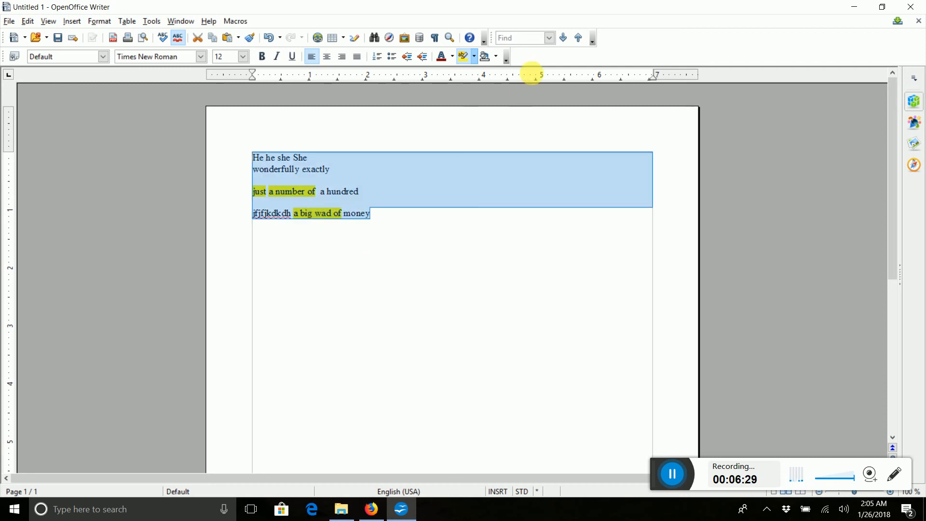
{"action": "left_click", "coordinate": [476, 59]}
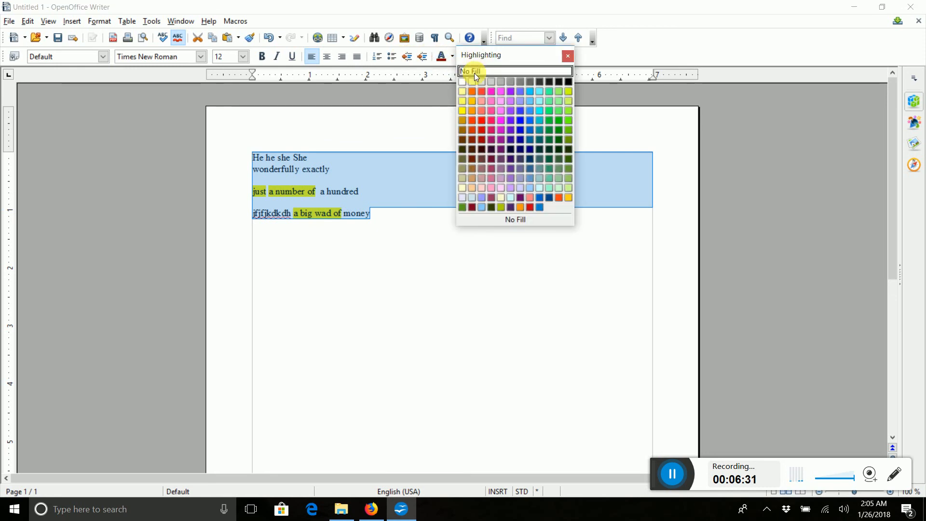
{"action": "left_click", "coordinate": [474, 72]}
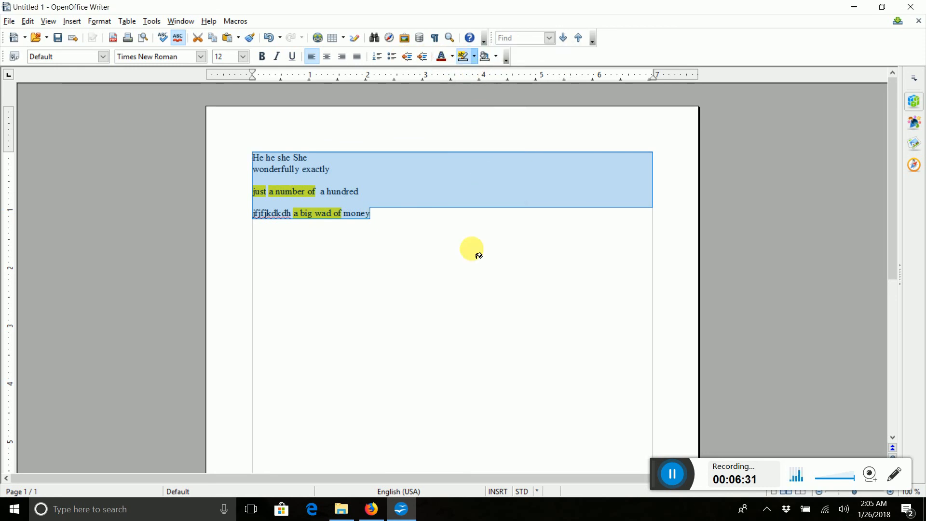
{"action": "left_click", "coordinate": [474, 56]}
{"action": "left_click", "coordinate": [475, 71]}
{"action": "left_click", "coordinate": [430, 279]}
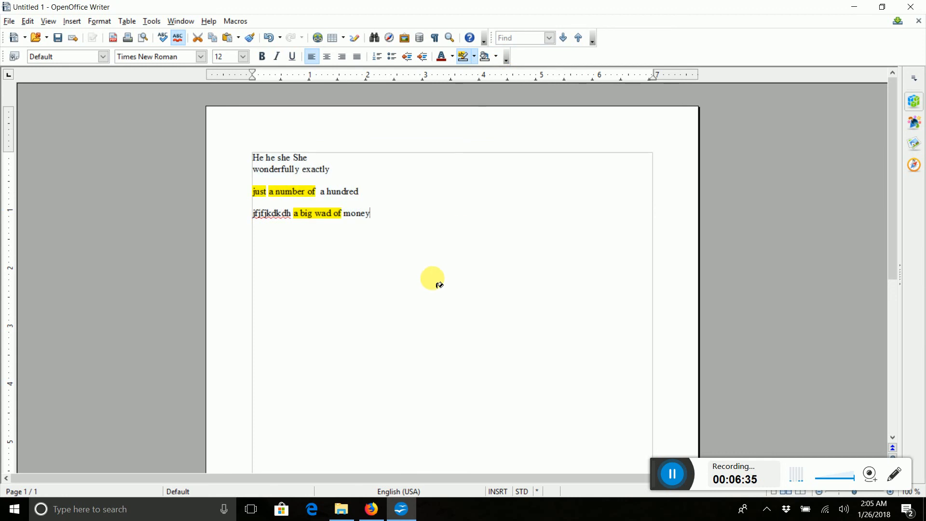
Select all the text again and clear its highlighting with No Fill.
{"action": "key", "text": "ctrl+a"}
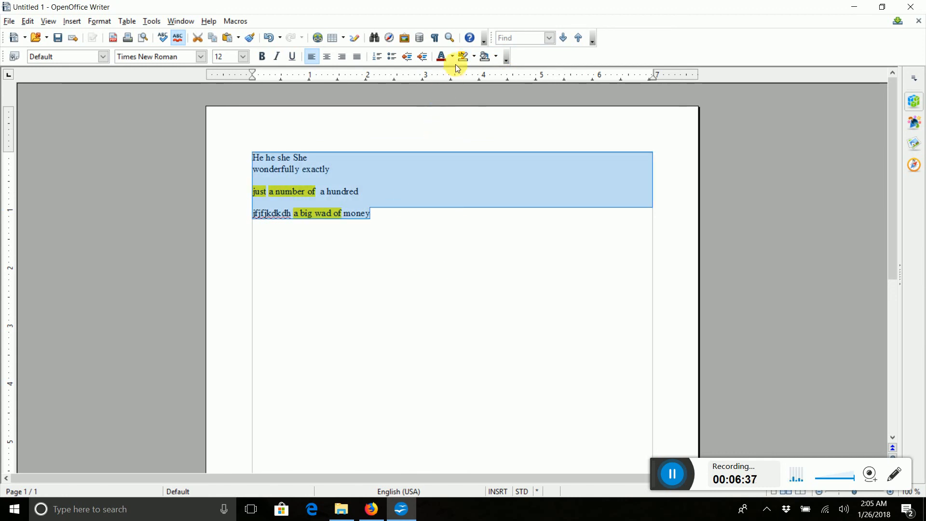
{"action": "left_click", "coordinate": [474, 57]}
{"action": "left_click", "coordinate": [475, 69]}
{"action": "left_click", "coordinate": [478, 316]}
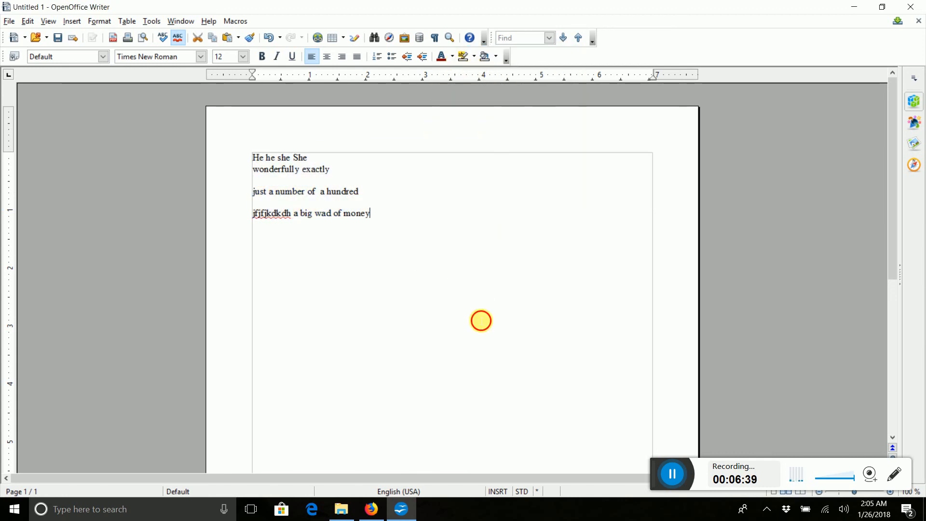